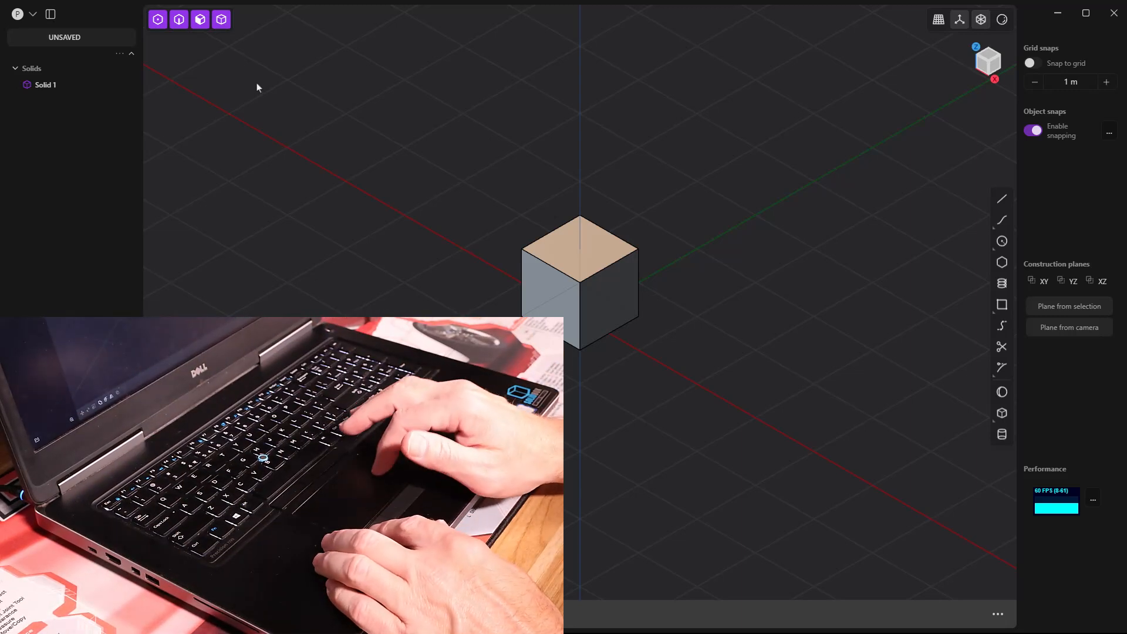
- Choose the Touchpad navigation preset in Preferences and close the dialog
left_click(33, 15)
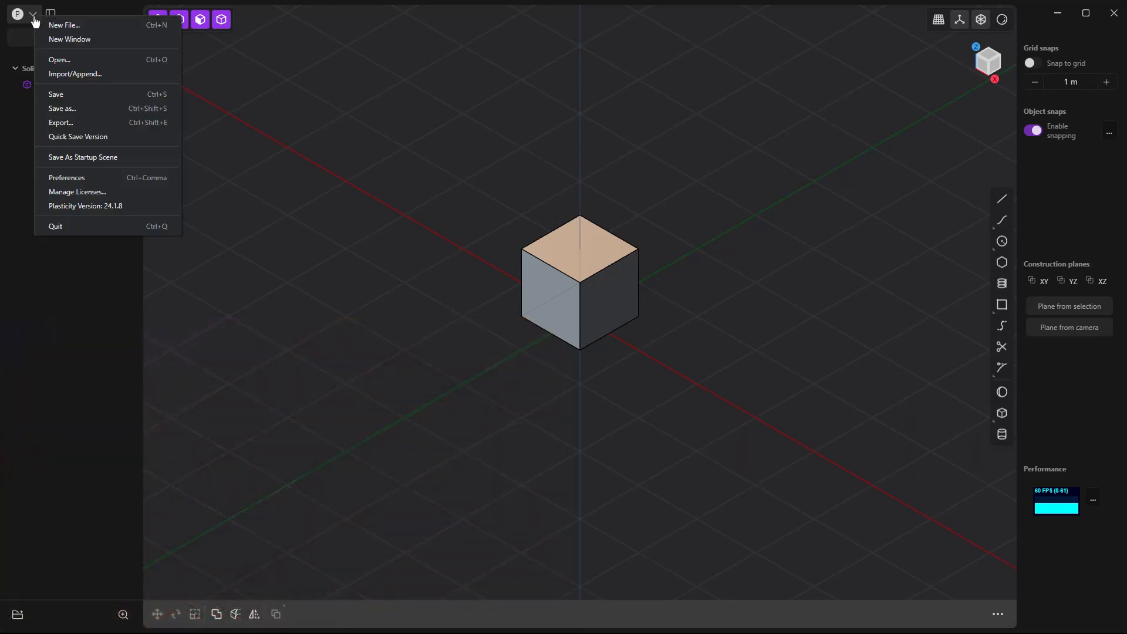
left_click(67, 178)
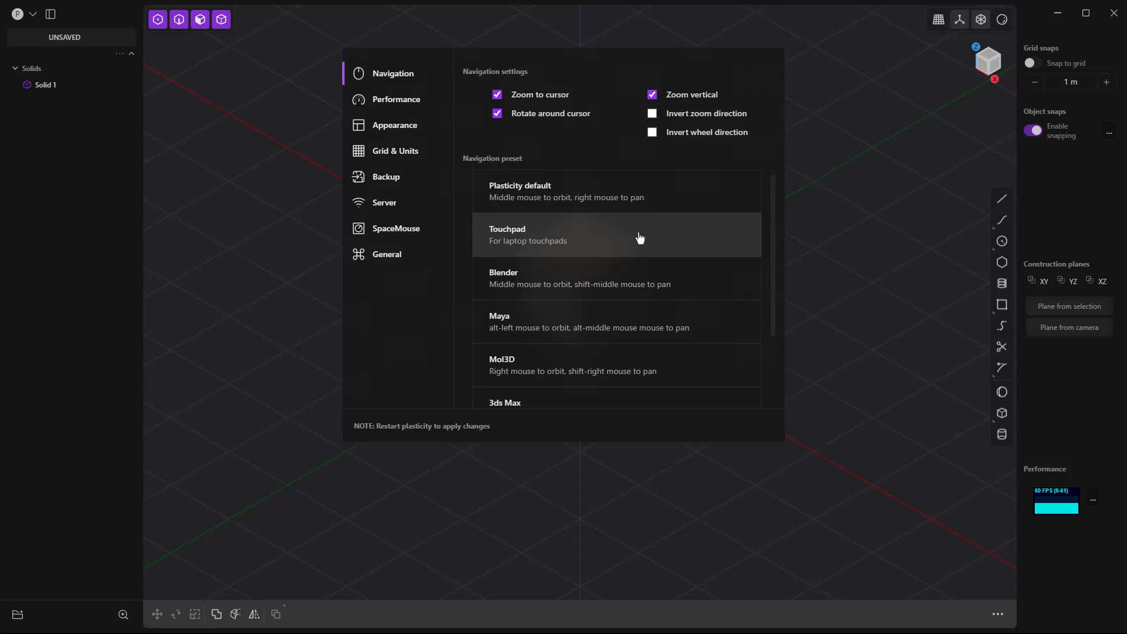
left_click(641, 238)
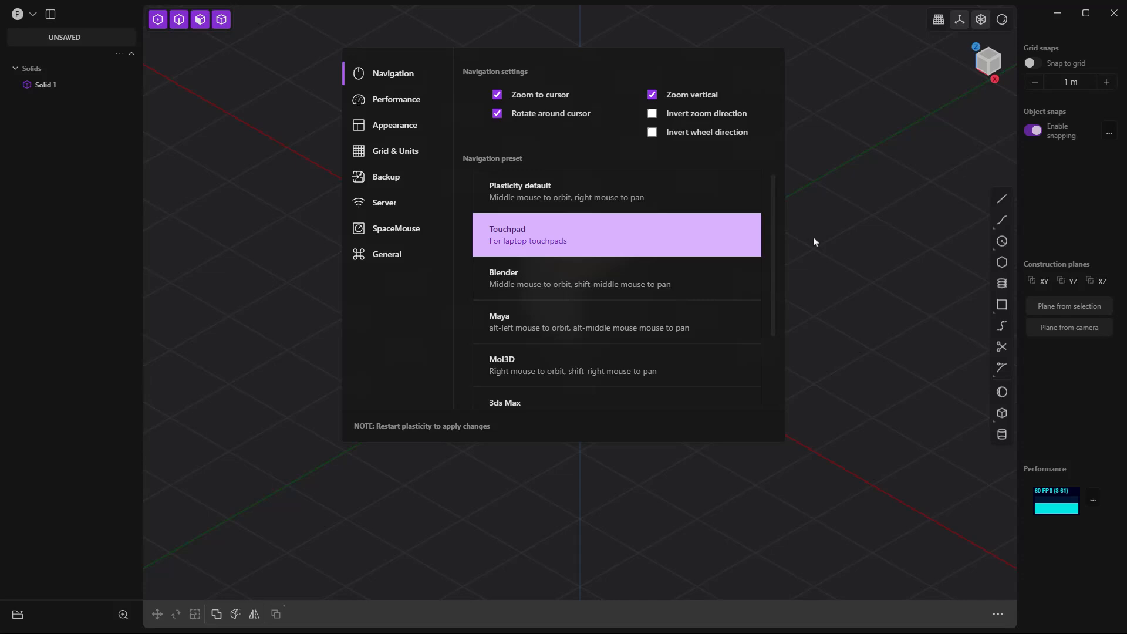
key("Escape")
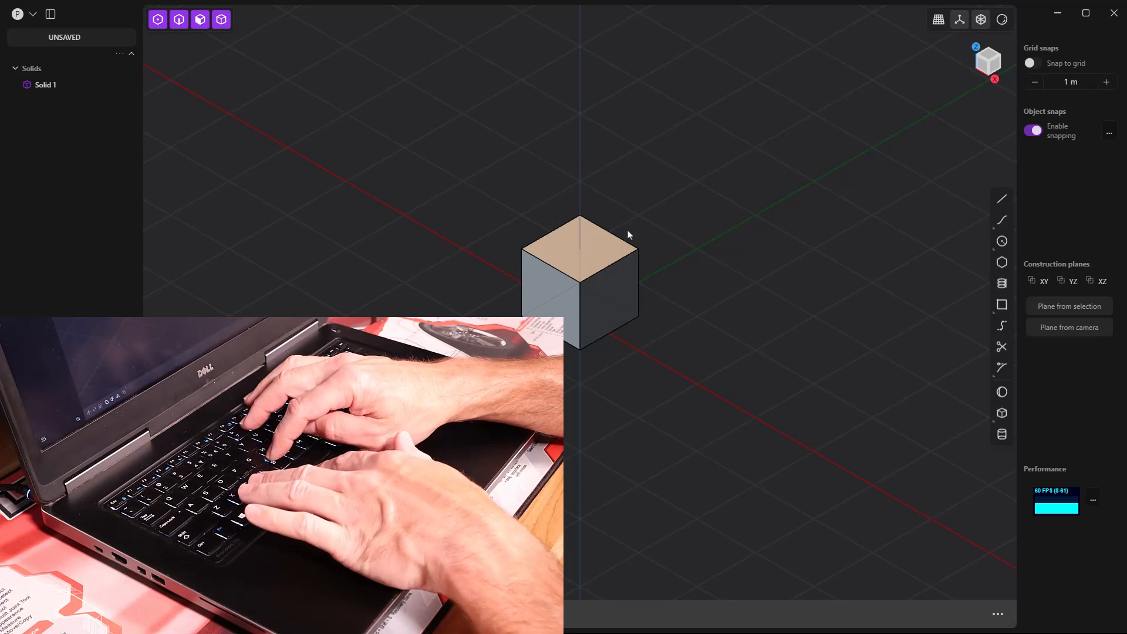
- Jump between front, right and top views with numpad 1/3/7, then orbit above the cube
key("KP_1")
key("KP_3")
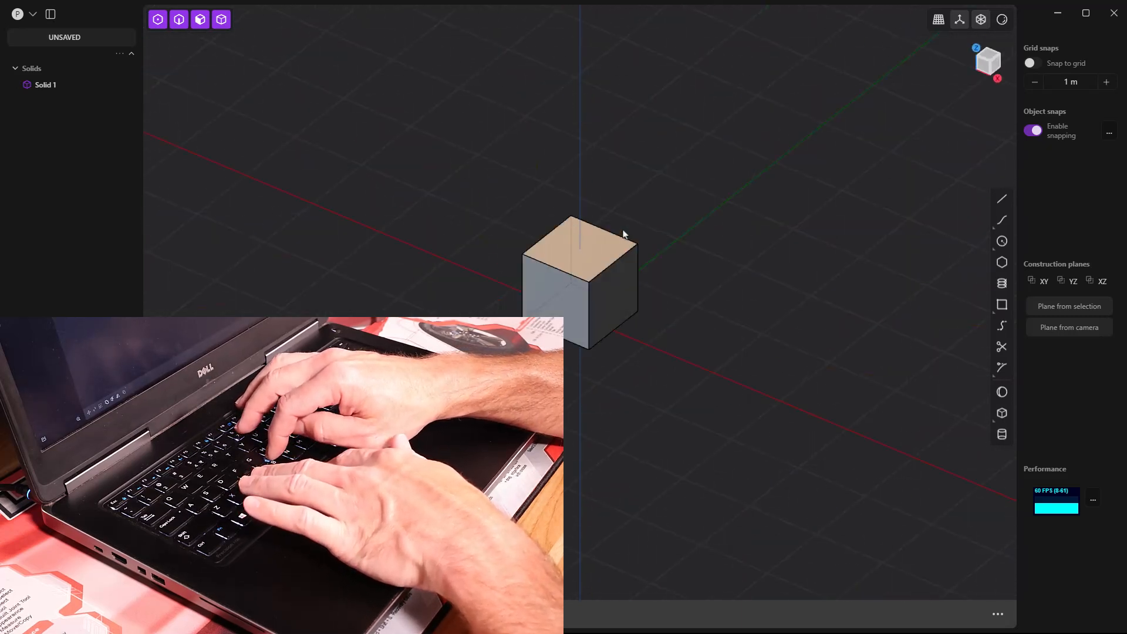
key("KP_7")
key("KP_1")
key("KP_3")
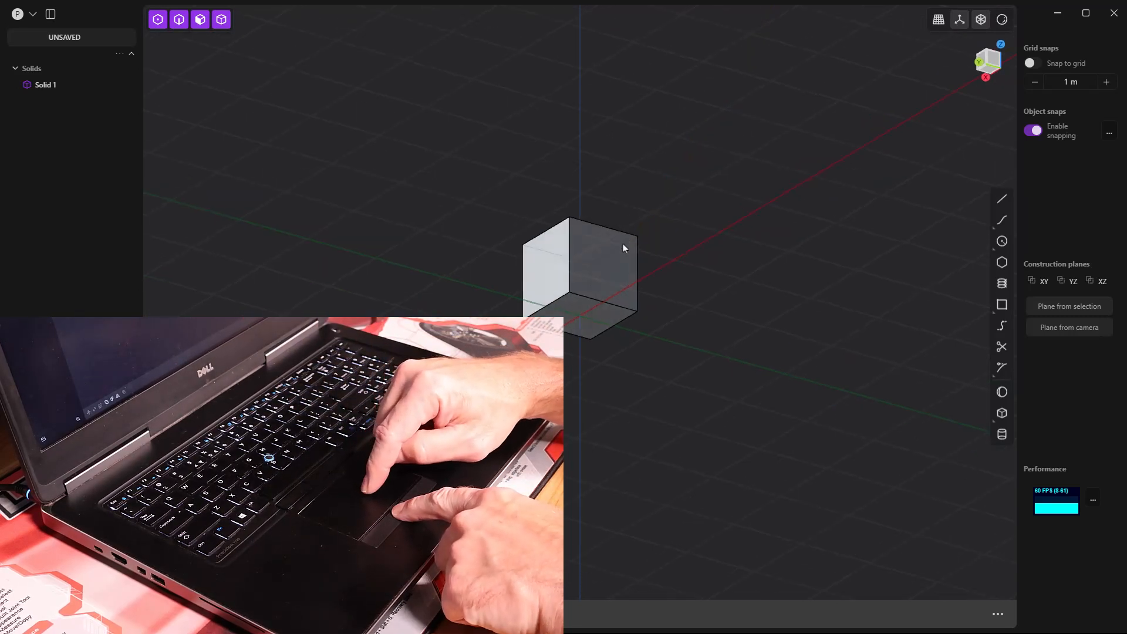
mouse_move(620, 272)
middle_mouse_down()
mouse_move(597, 323)
mouse_move(617, 322)
middle_mouse_up()
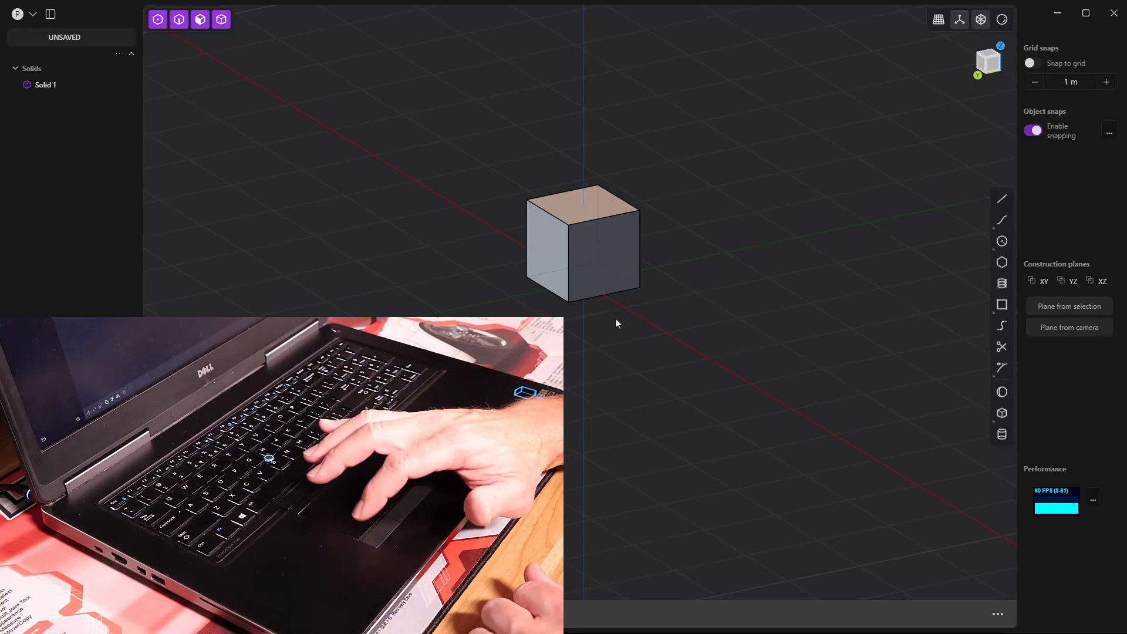
- Clear the face selection and step the view around with numpad 2, 8, 4 and 6
left_click(594, 272)
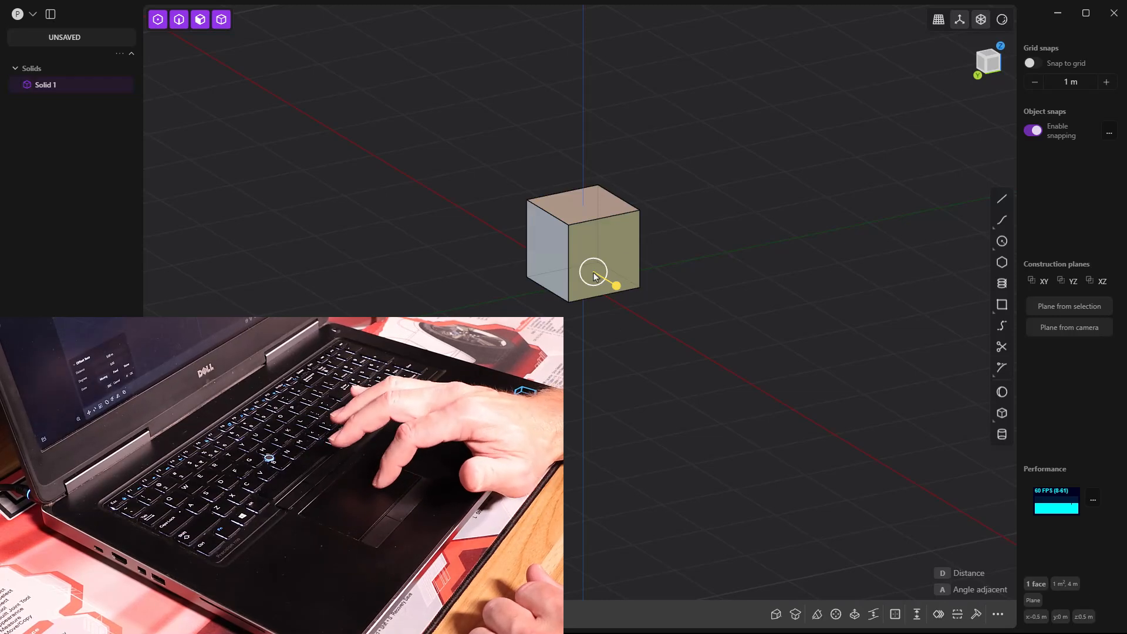
key("Escape")
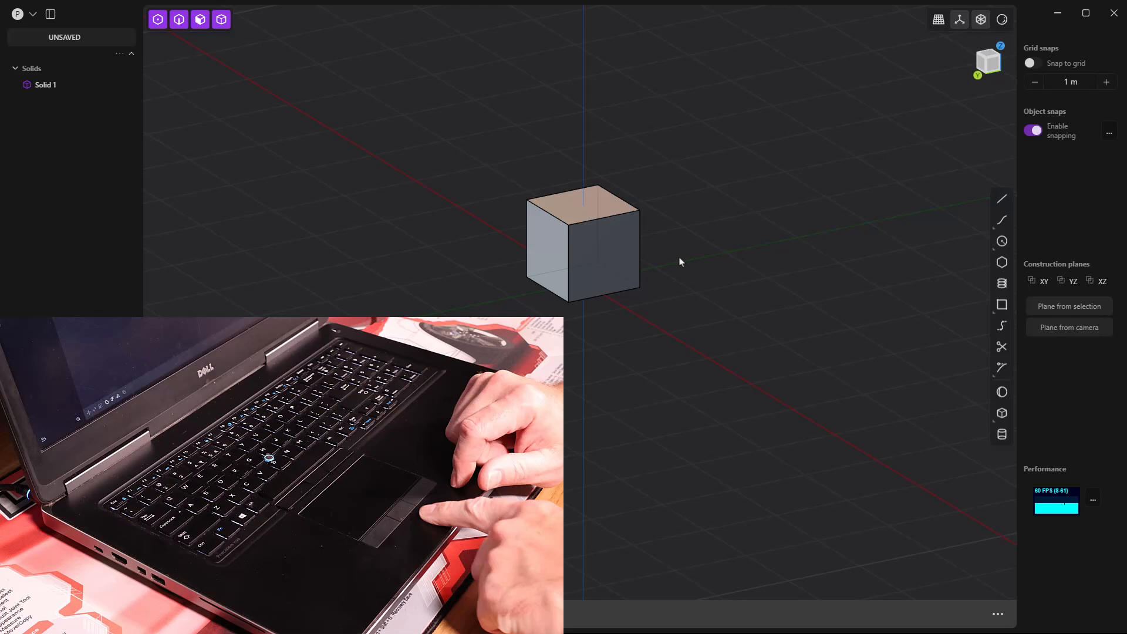
mouse_move(676, 251)
middle_mouse_down()
mouse_move(657, 256)
mouse_move(666, 247)
middle_mouse_up()
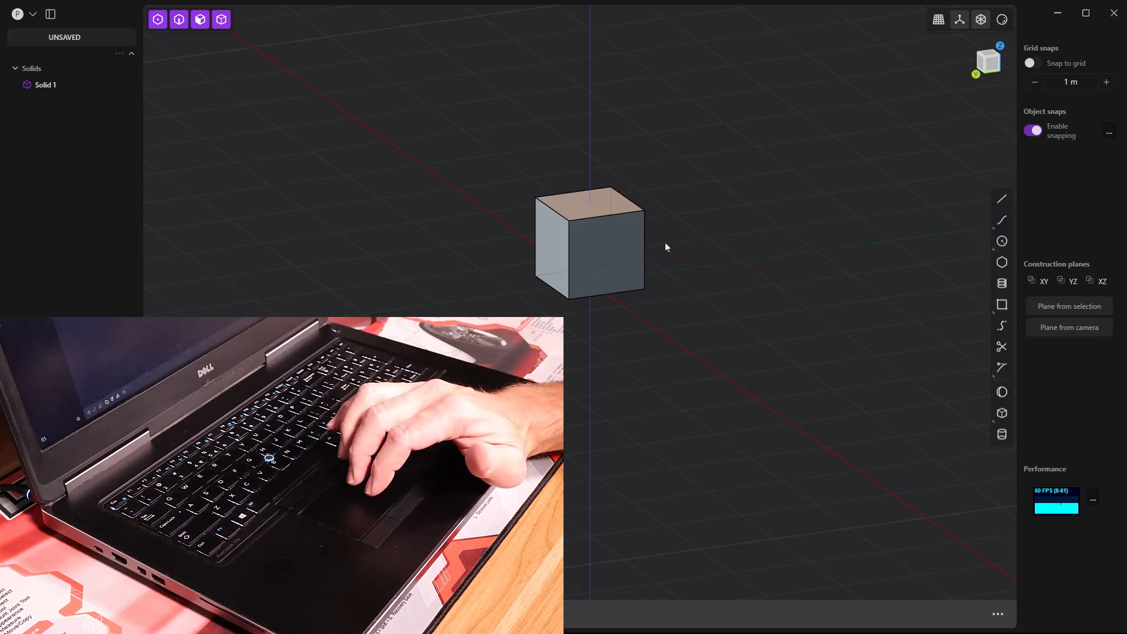
key("KP_2")
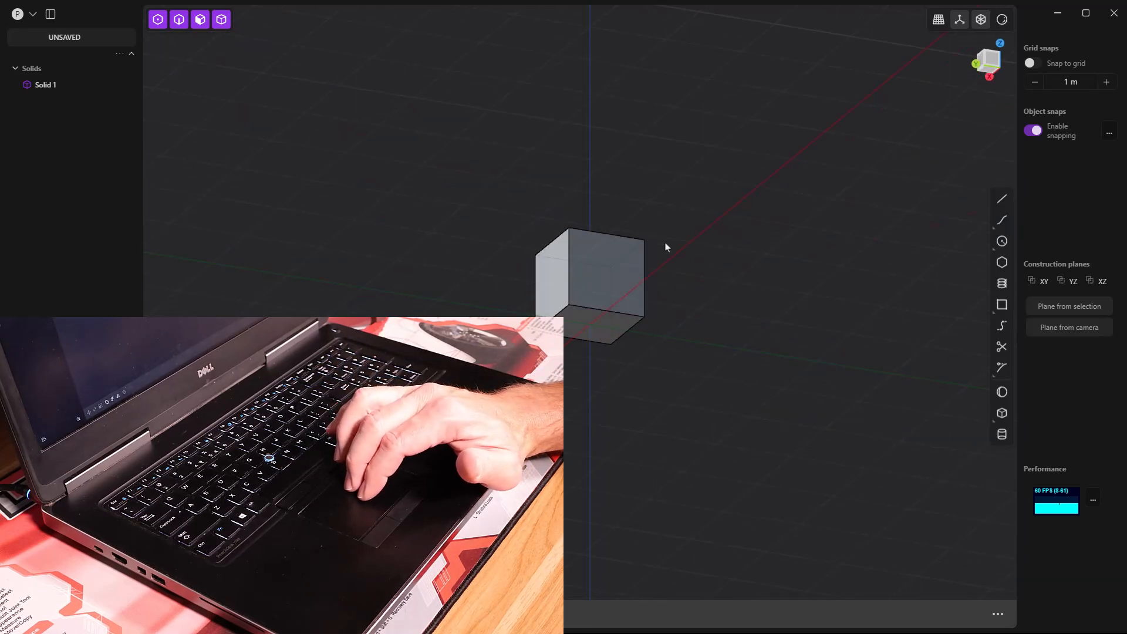
key("KP_2")
key("KP_8")
key("KP_8")
key("KP_8")
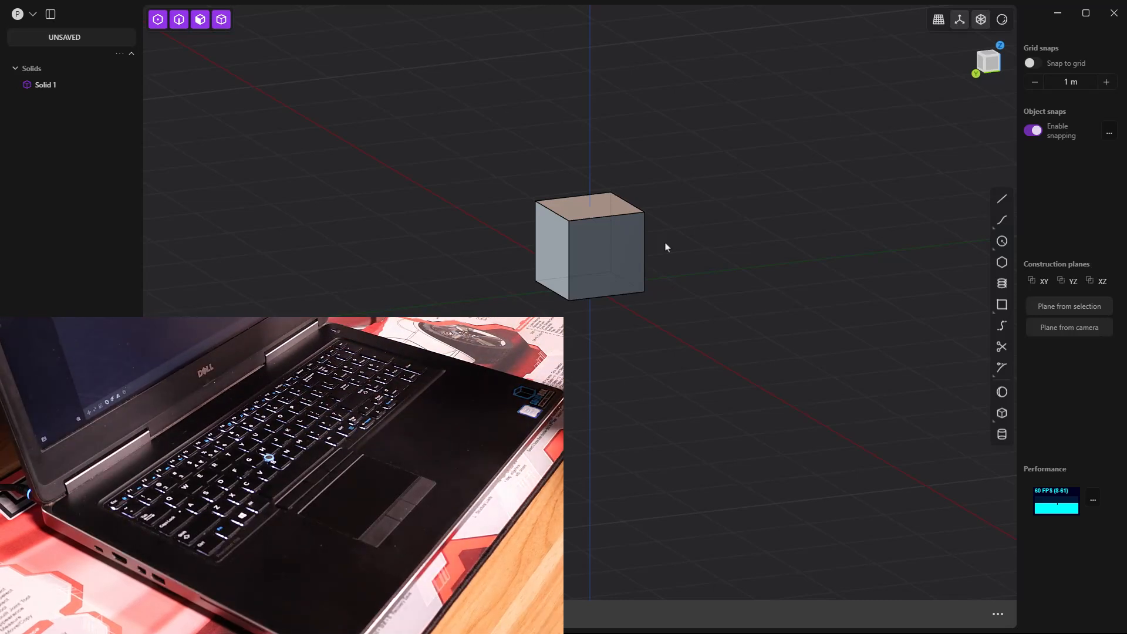
key("KP_4")
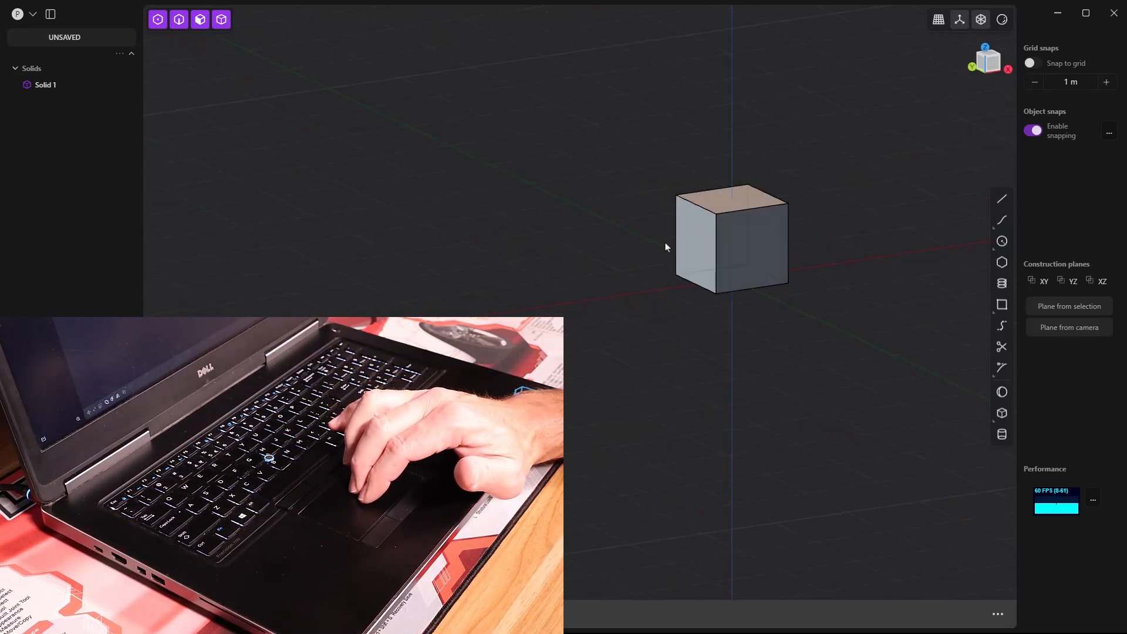
key("KP_6")
key("KP_6")
key("KP_4")
key("KP_6")
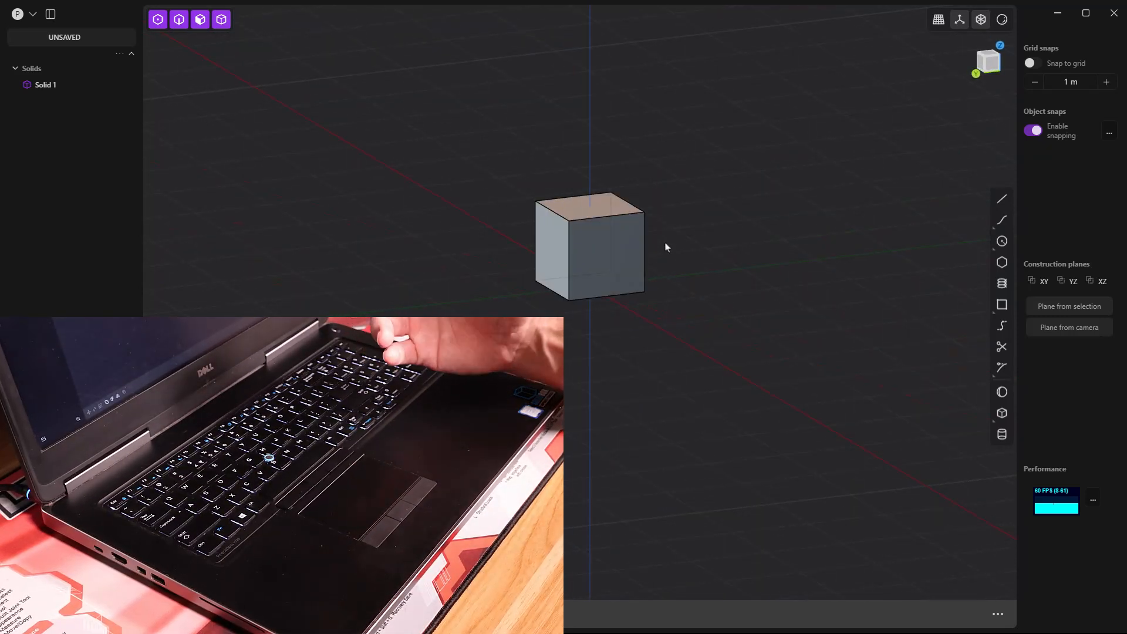
- Keep stepping the cube through standard angles with numpad 4/6/8/2, ending on an angled view
key("KP_4")
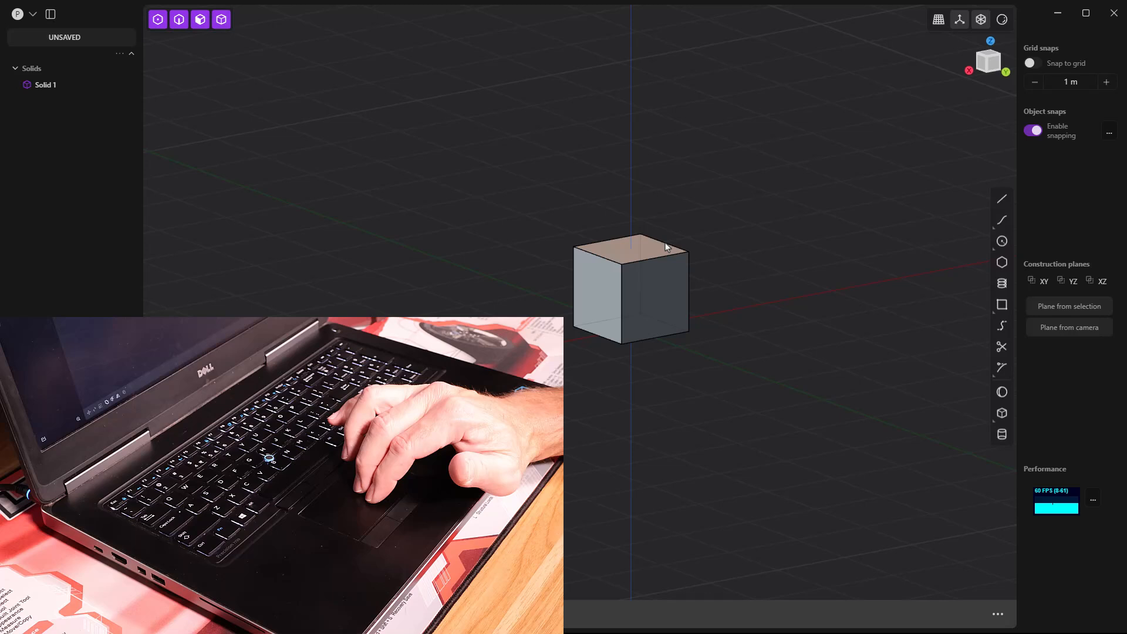
key("KP_4")
key("KP_6")
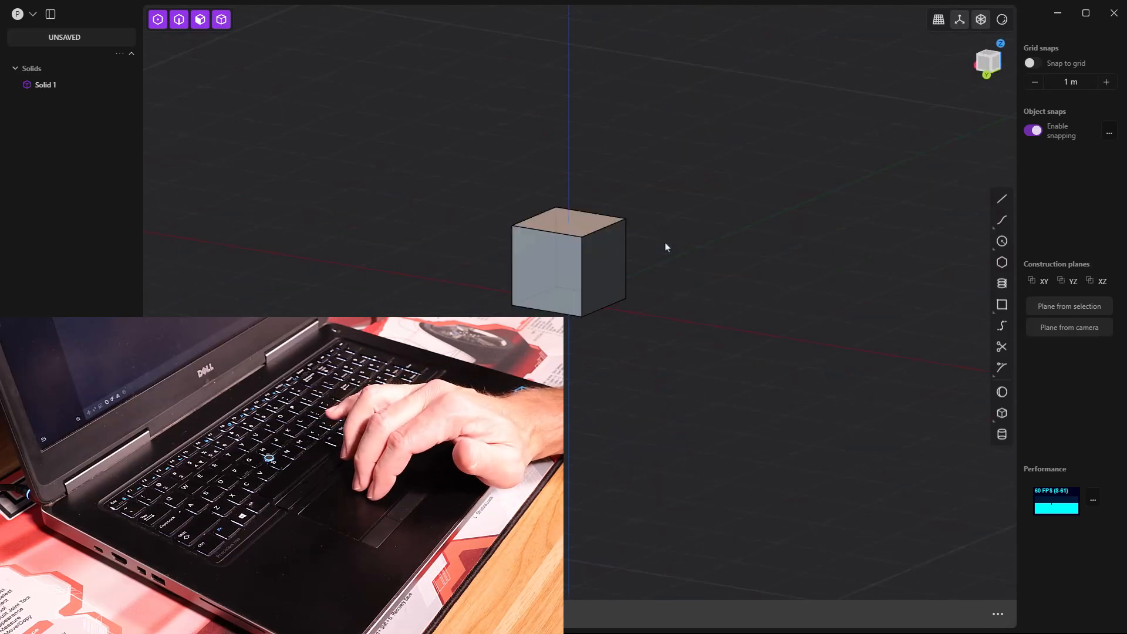
key("KP_6")
key("KP_8")
key("KP_2")
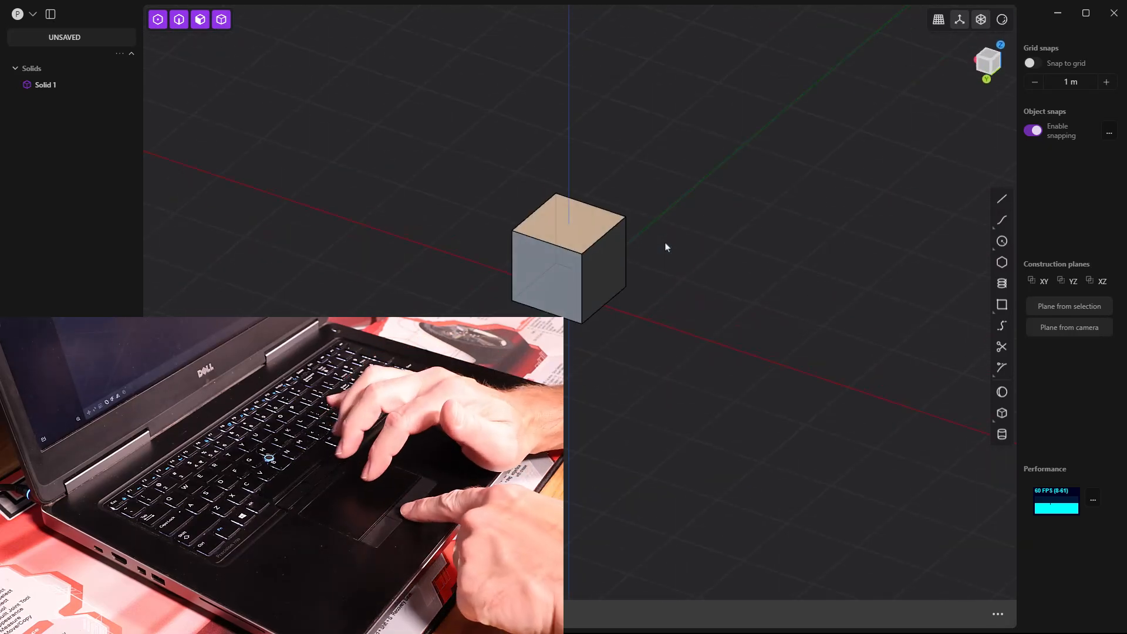
key("KP_8")
key("KP_8")
key("KP_2")
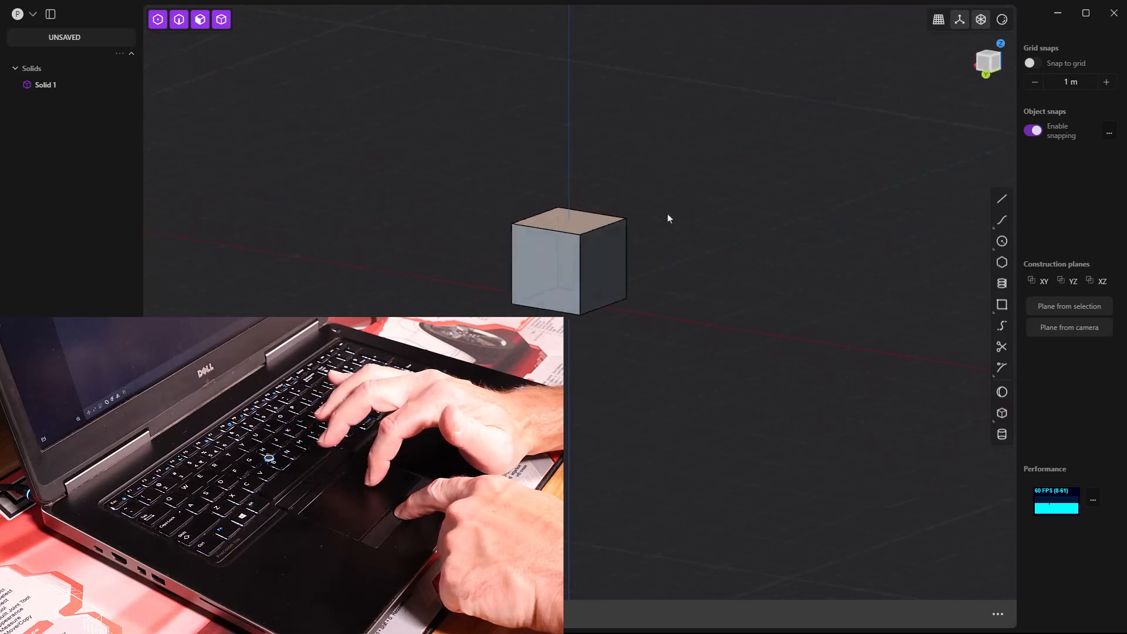
key("KP_2")
key("KP_8")
key("KP_2")
key("KP_4")
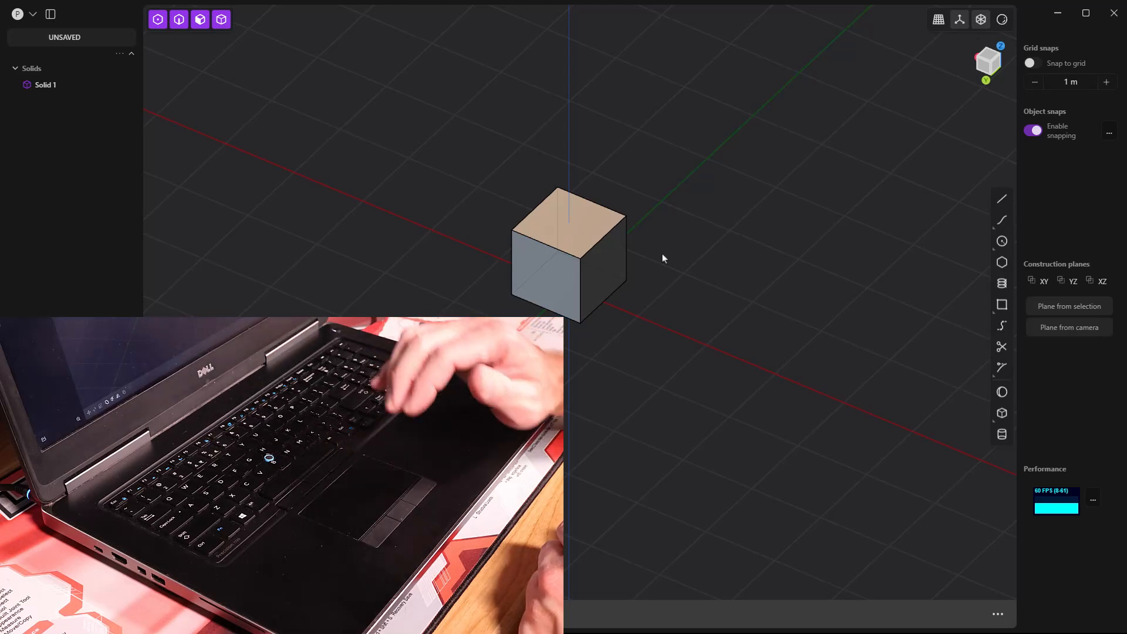
key("KP_1")
key("KP_7")
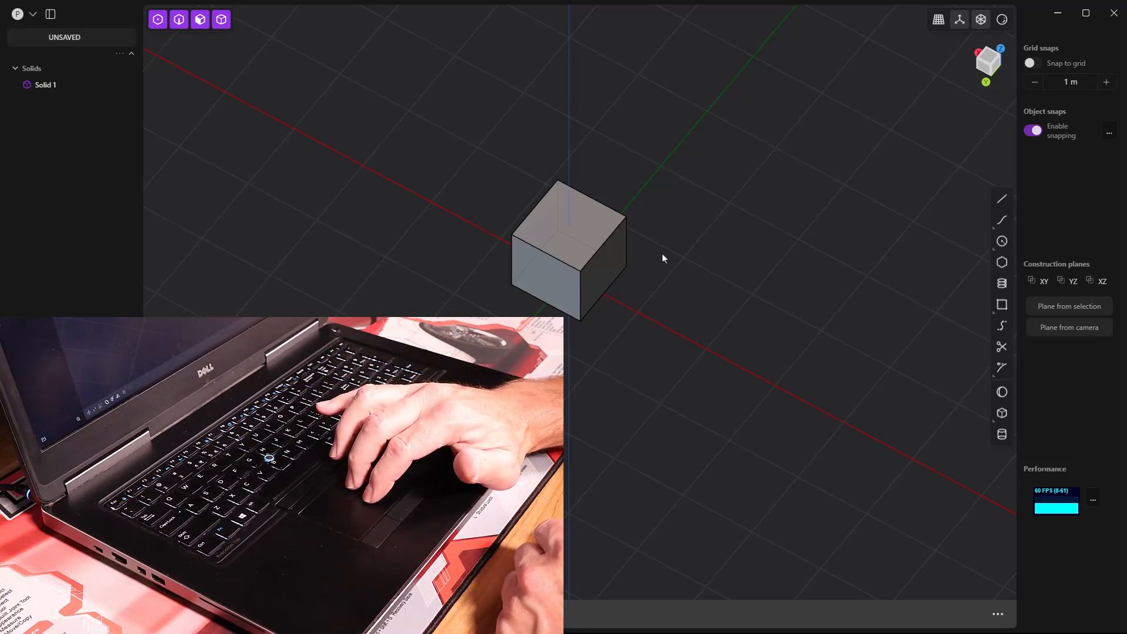
key("Home")
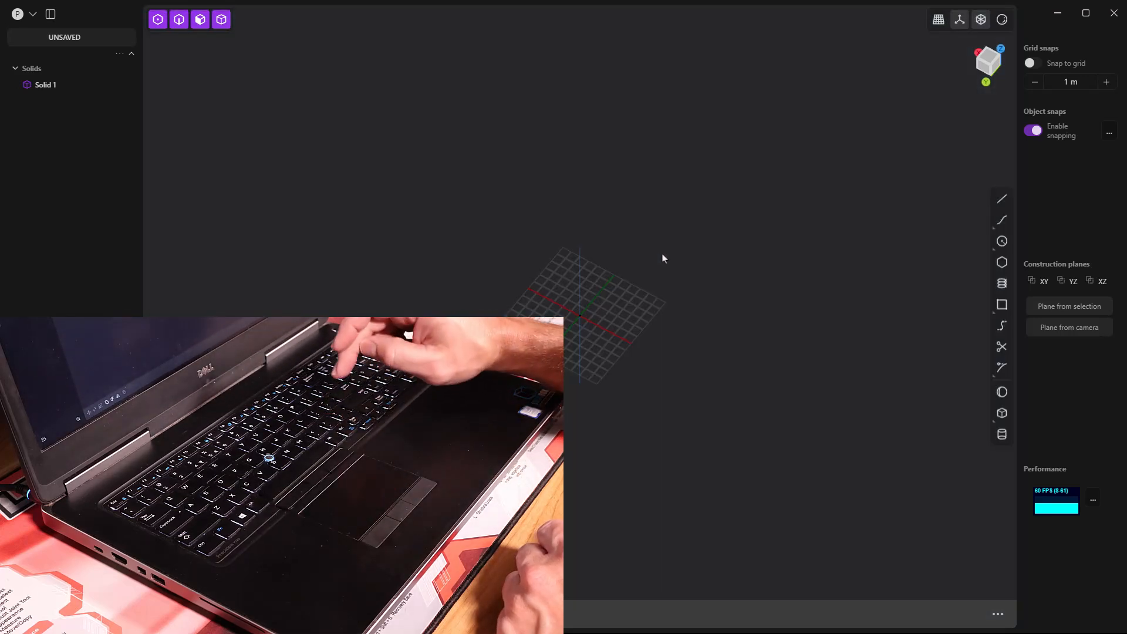
key("slash")
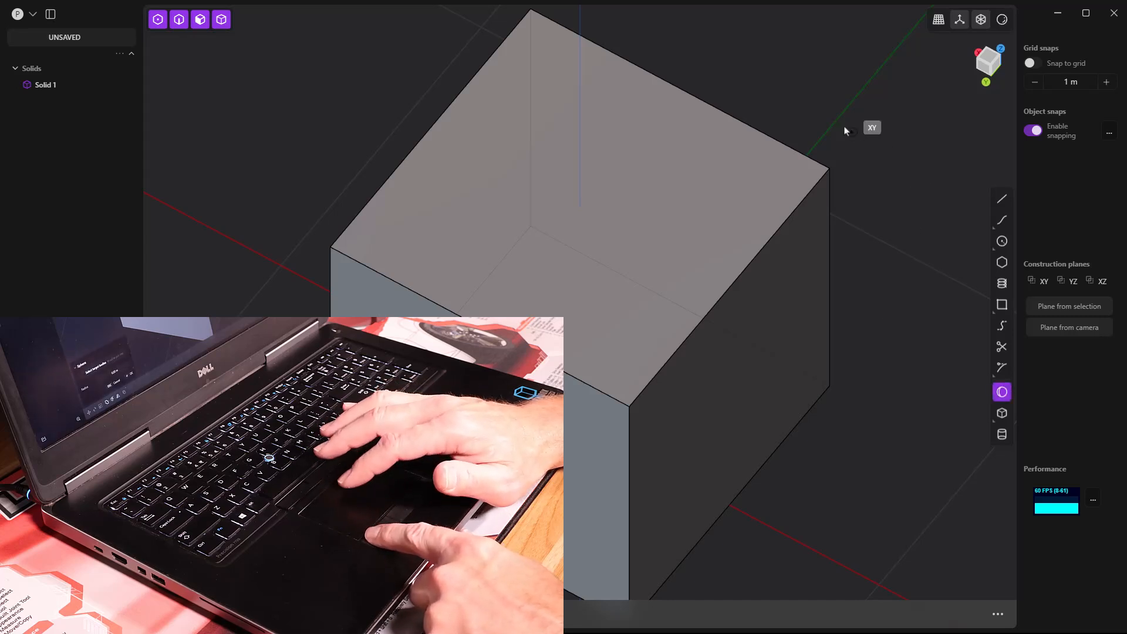
left_click(929, 195)
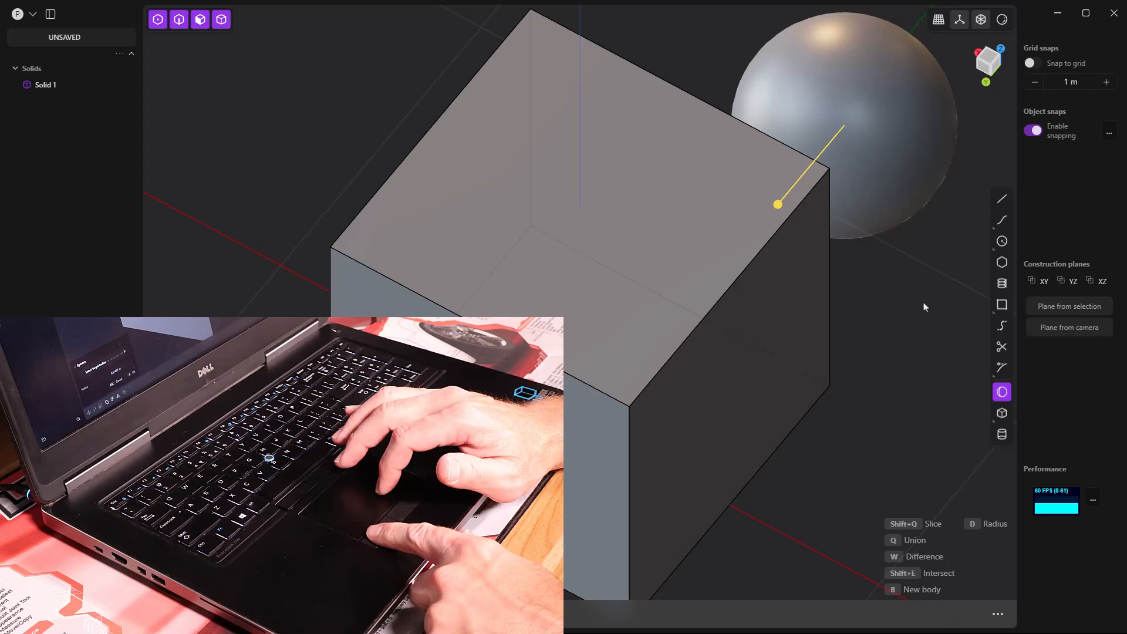
key("Return")
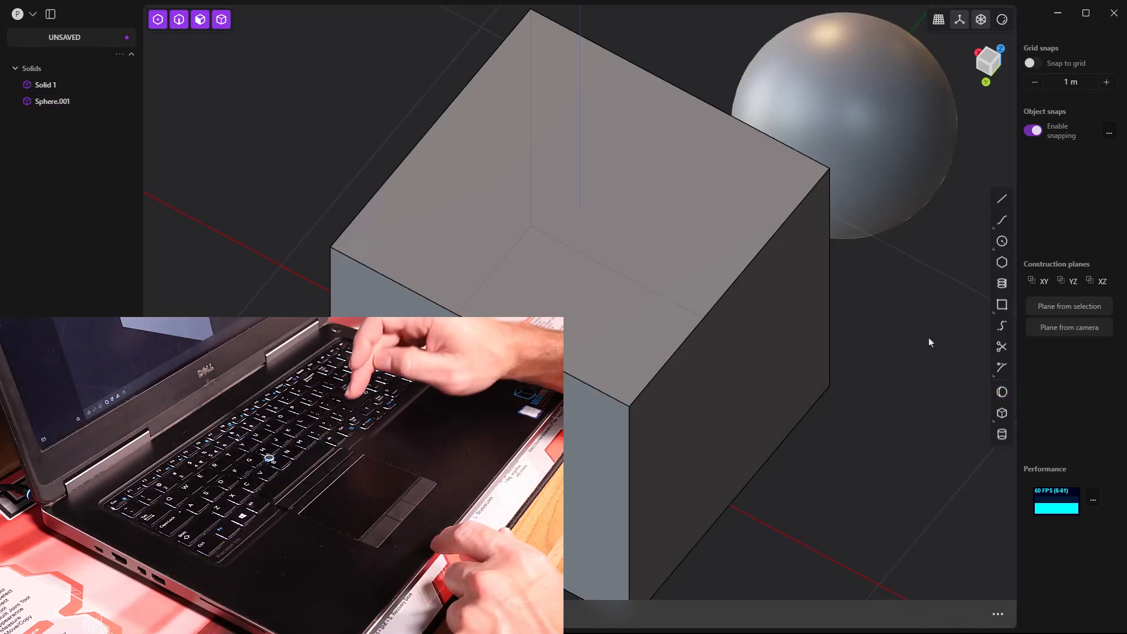
key("slash")
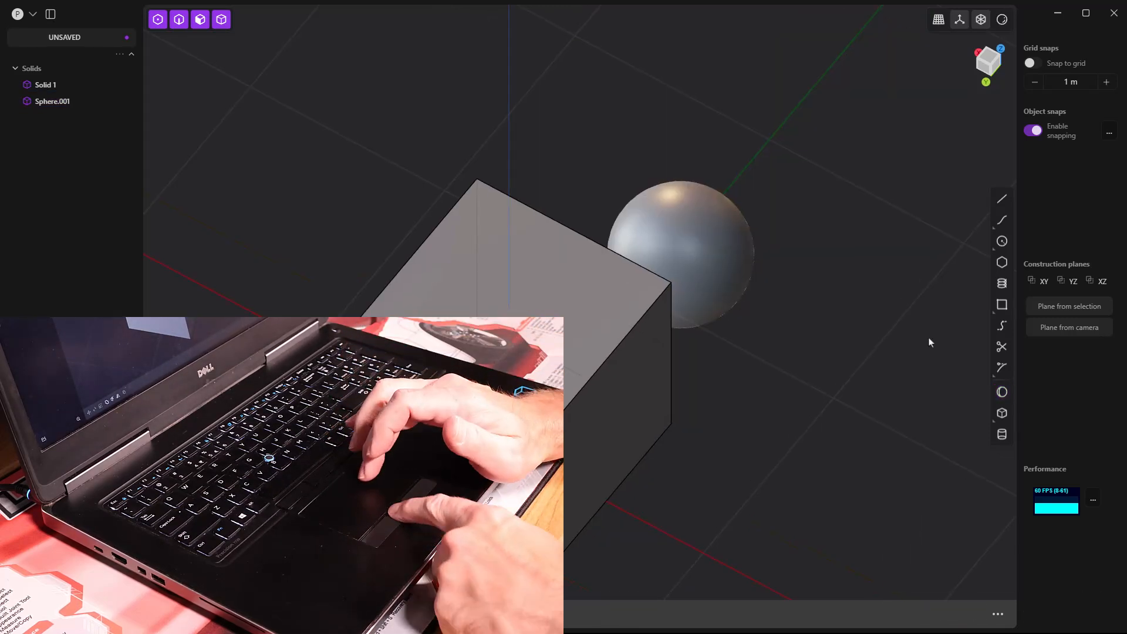
middle_click_drag(928, 342, 887, 303)
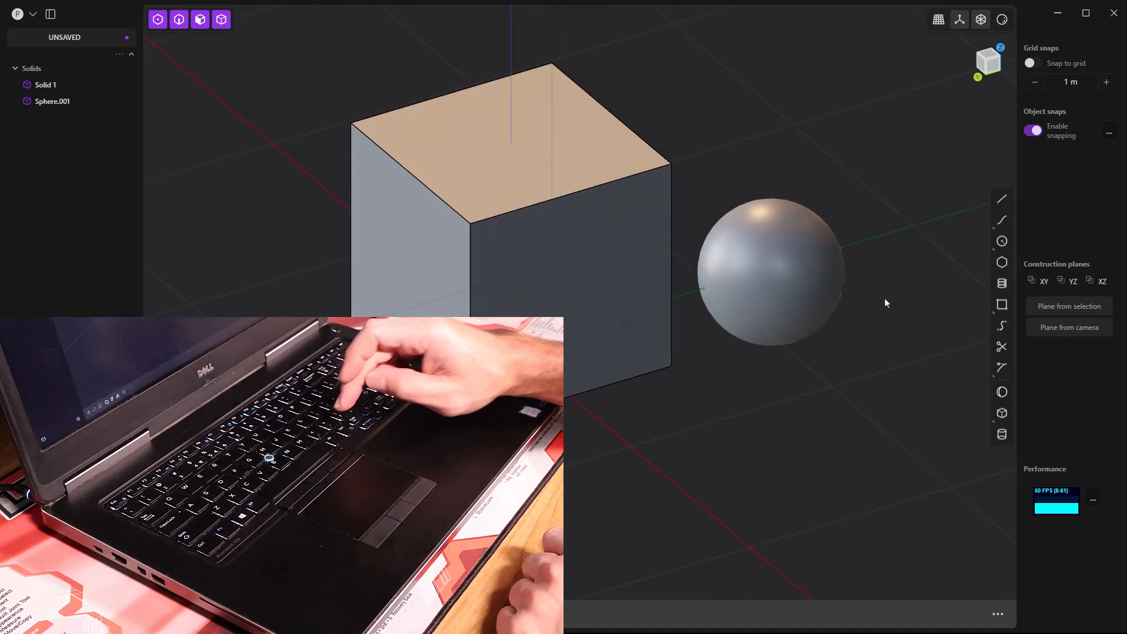
left_click(830, 279)
key("slash")
key("slash")
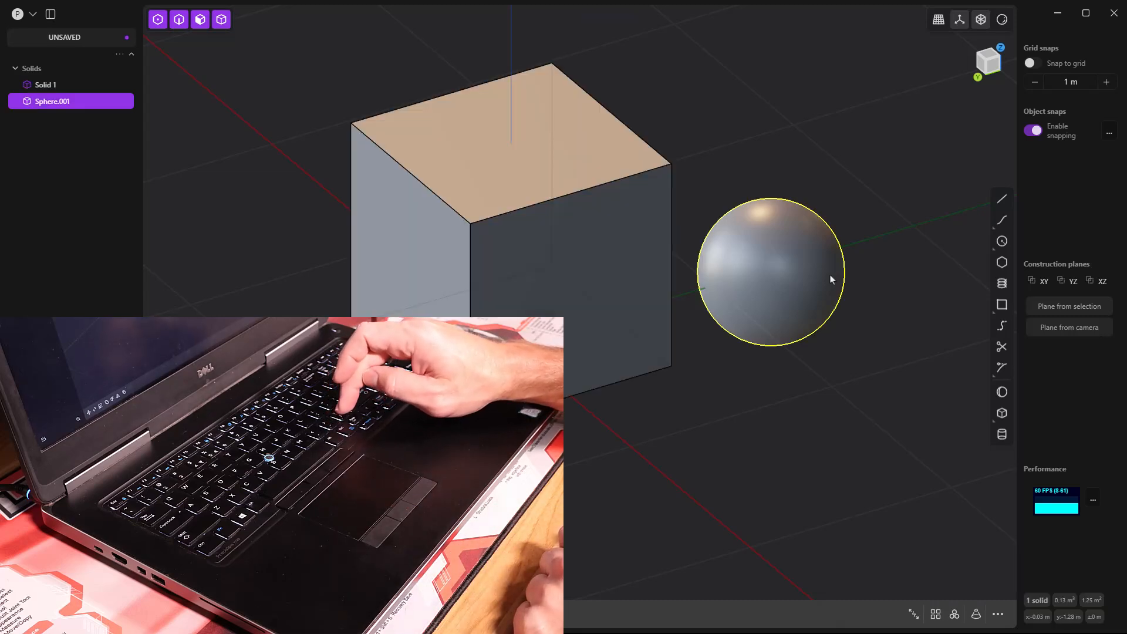
key("slash")
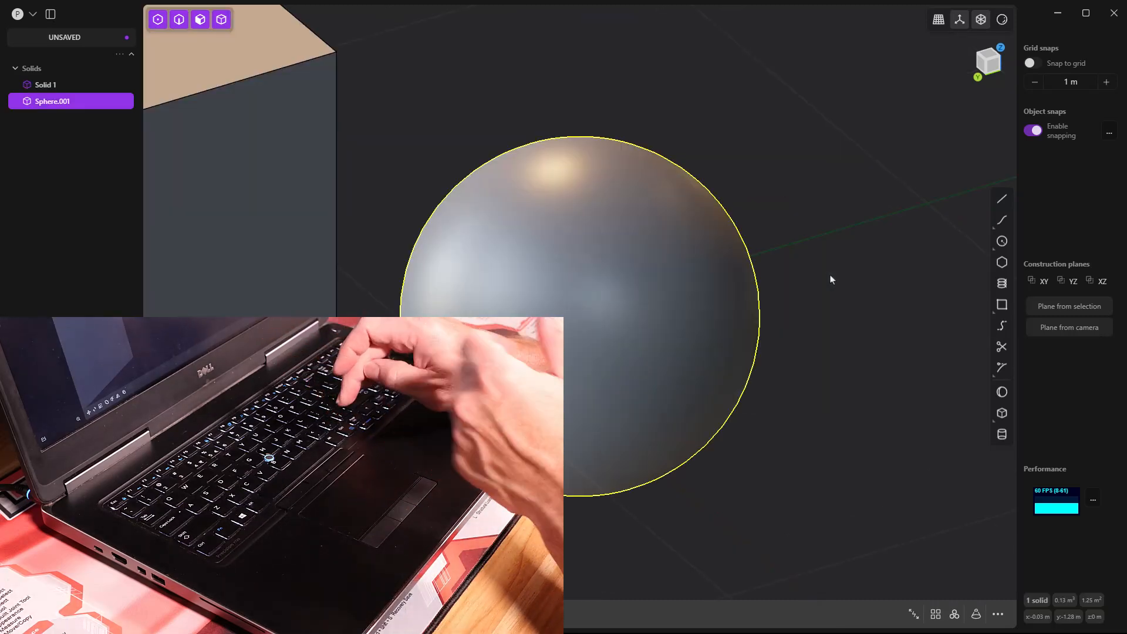
key("slash")
key("slash")
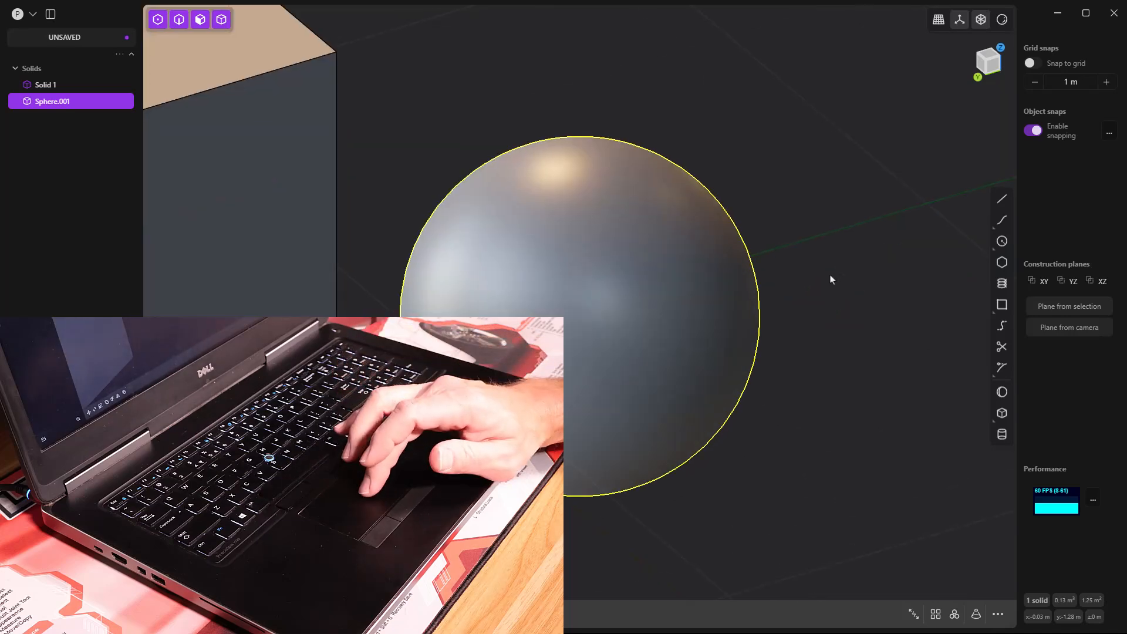
key("Escape")
key("slash")
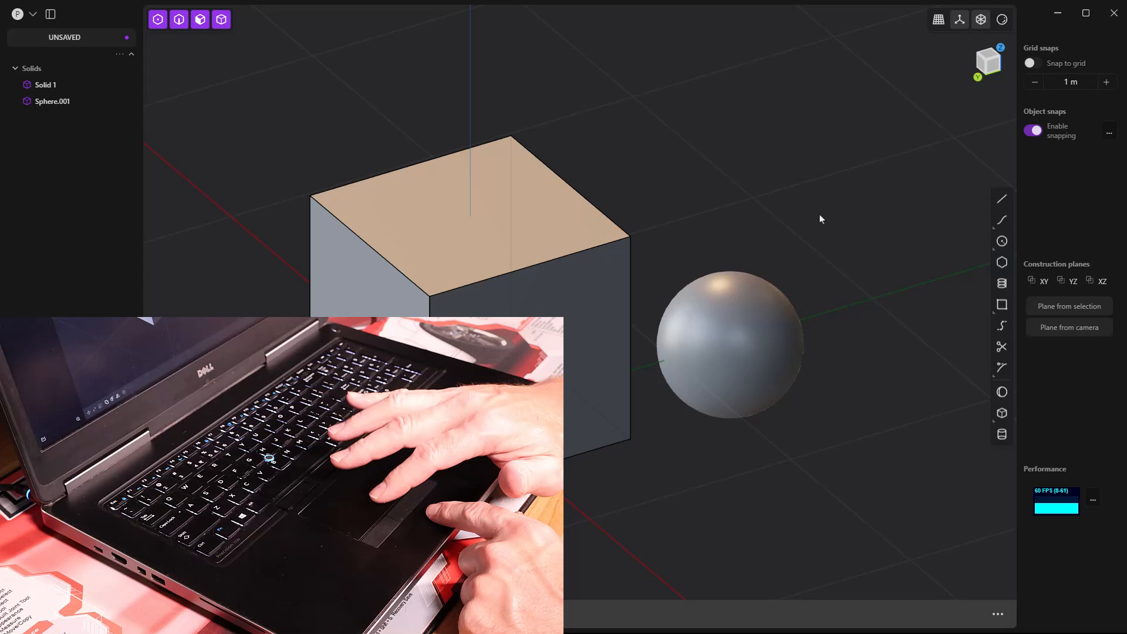
middle_click_drag(796, 198, 742, 205)
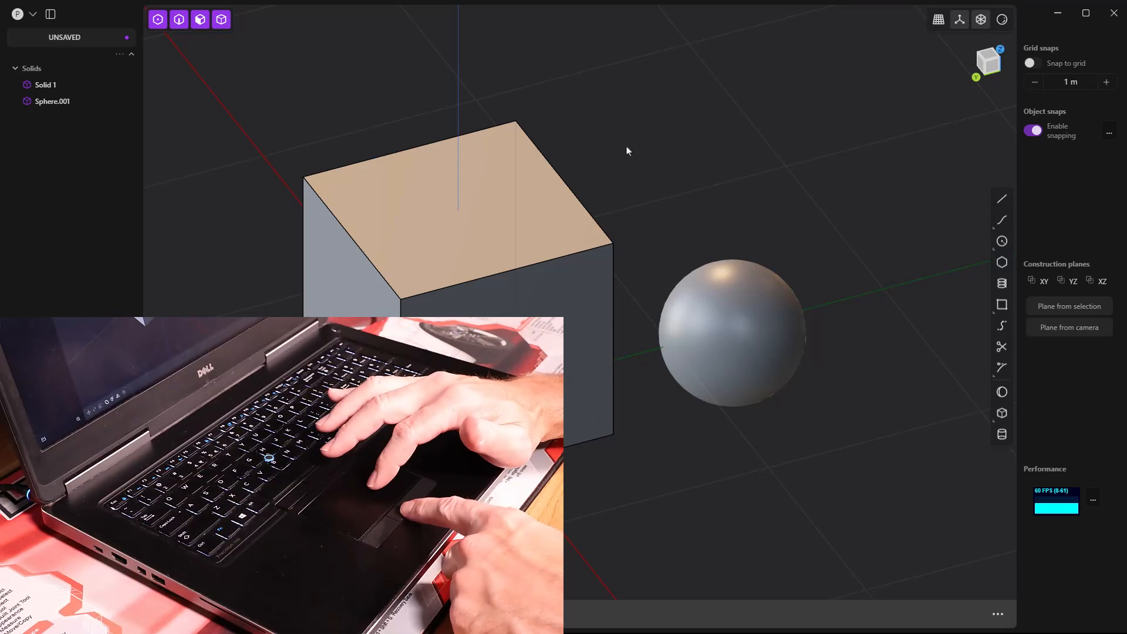
middle_click_drag(622, 145, 627, 134)
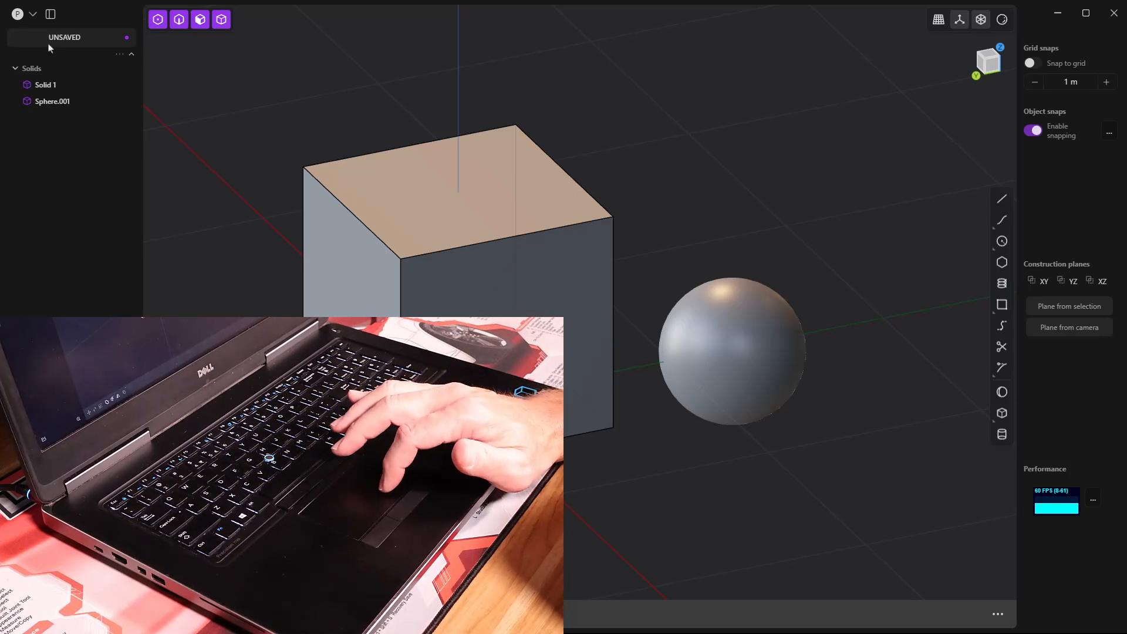
- Choose the 'Plasticity default' navigation preset in Preferences, close it and orbit the view
left_click(32, 17)
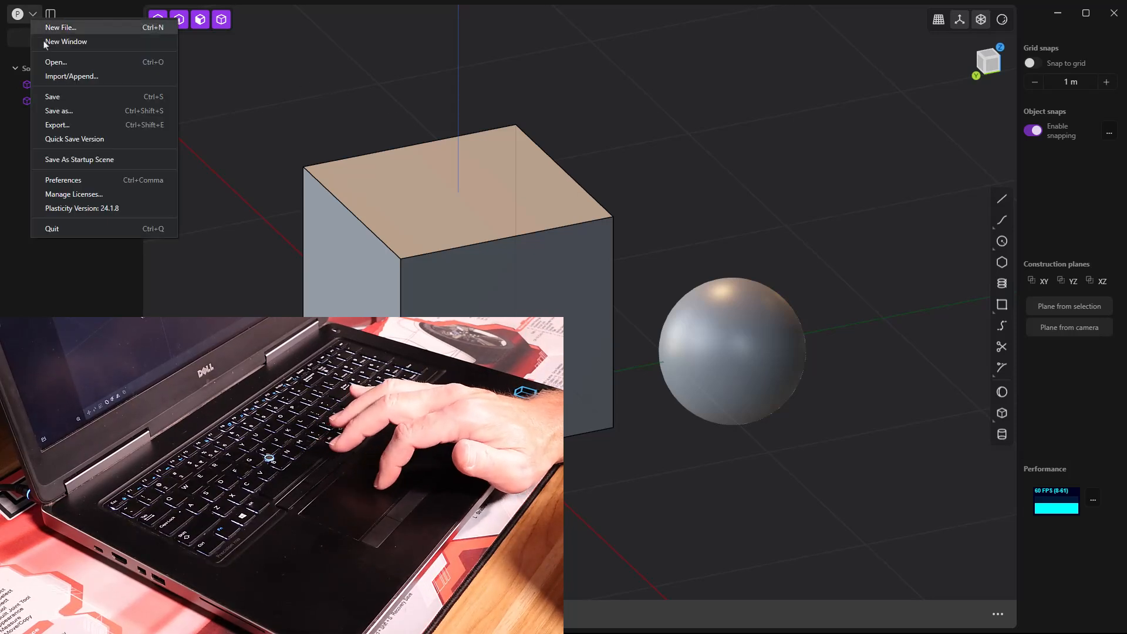
left_click(92, 182)
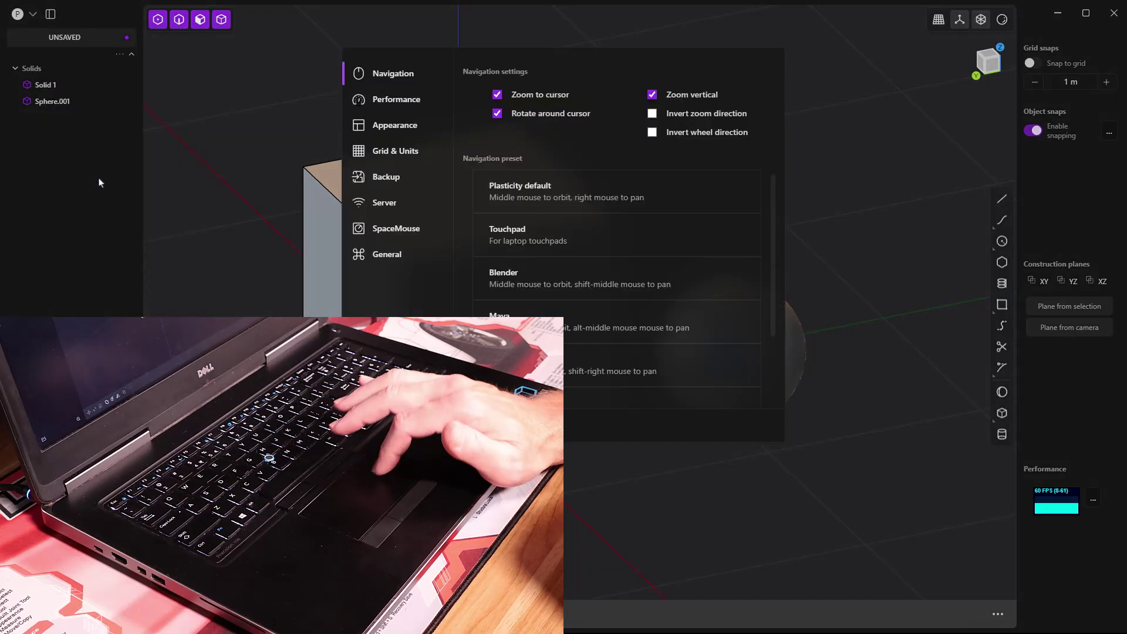
left_click(531, 204)
key("Escape")
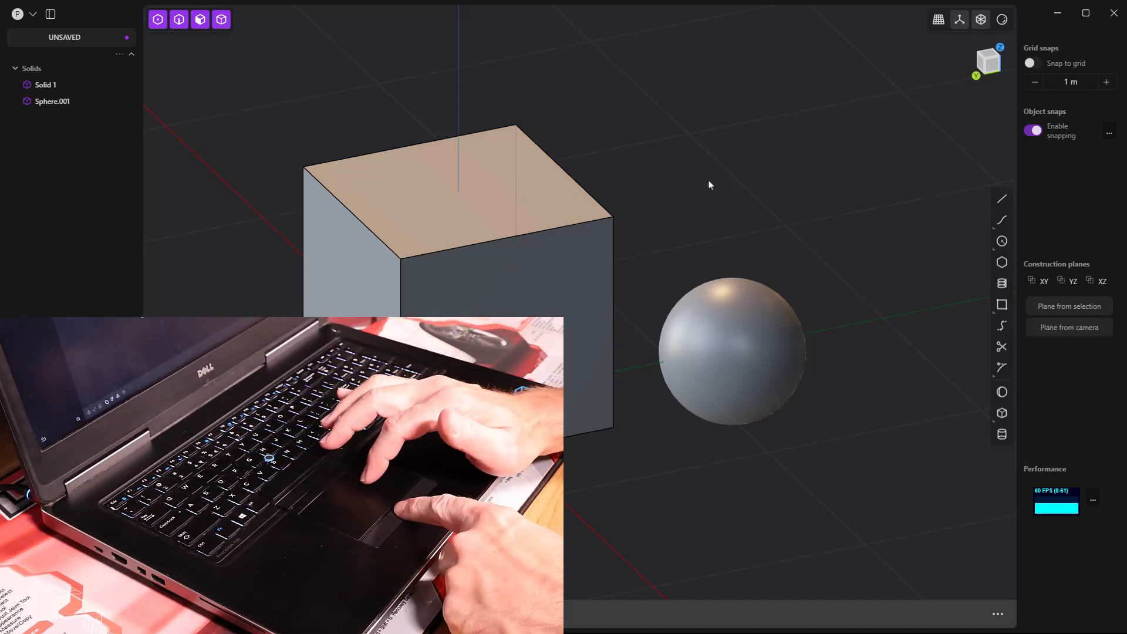
mouse_move(687, 181)
middle_mouse_down()
mouse_move(671, 174)
mouse_move(696, 137)
mouse_move(681, 140)
middle_mouse_up()
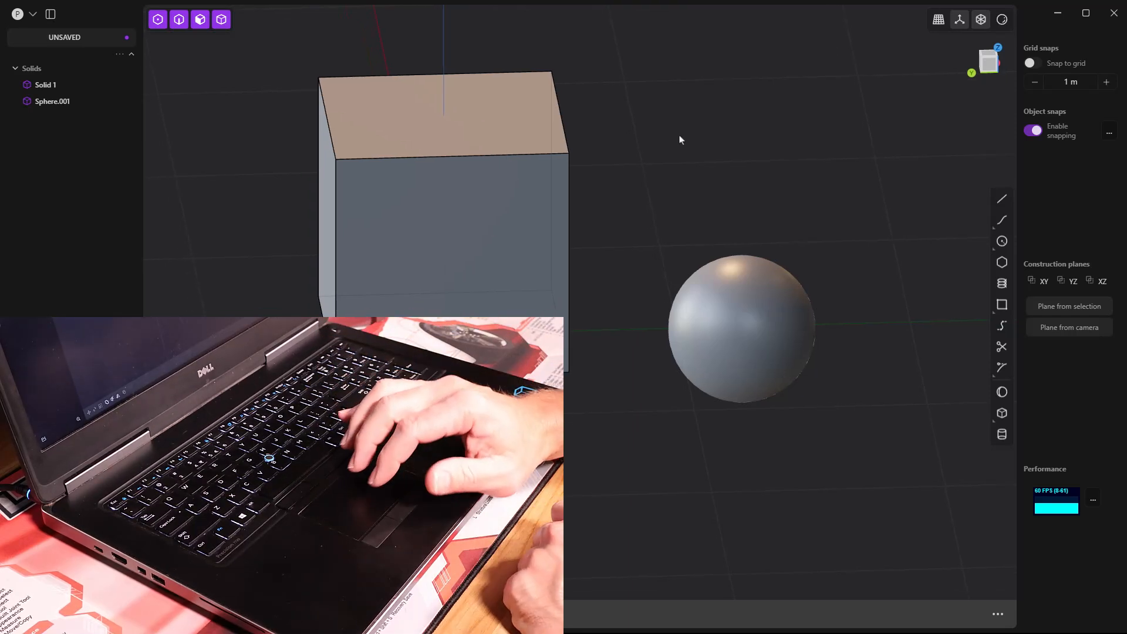
scroll(680, 139, "down", 3)
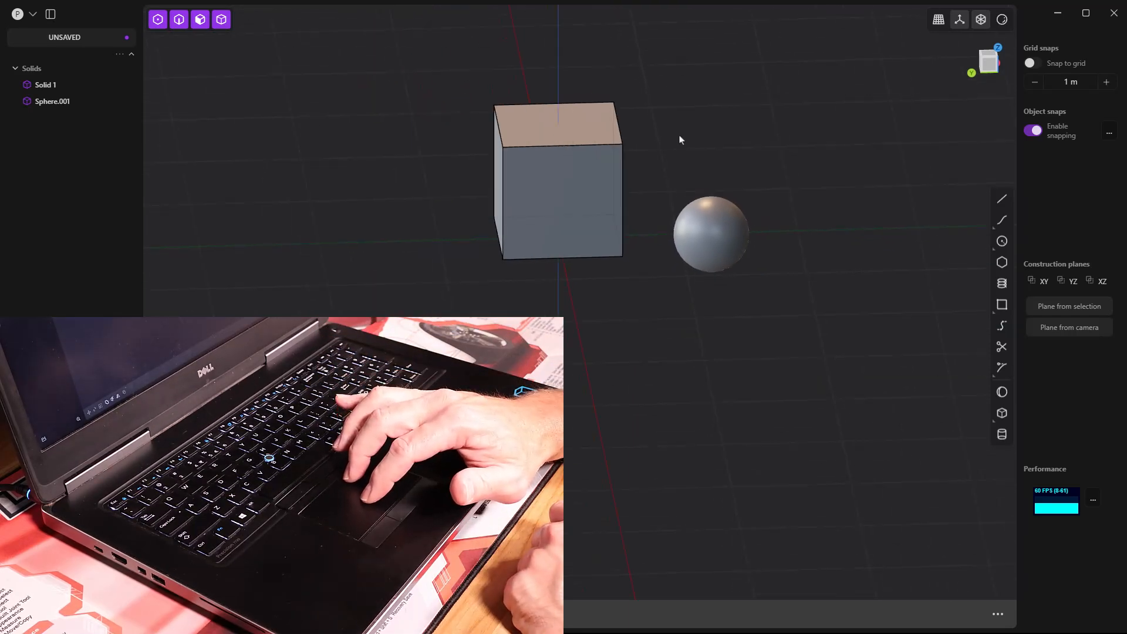
scroll(681, 139, "up", 3)
scroll(681, 140, "down", 1)
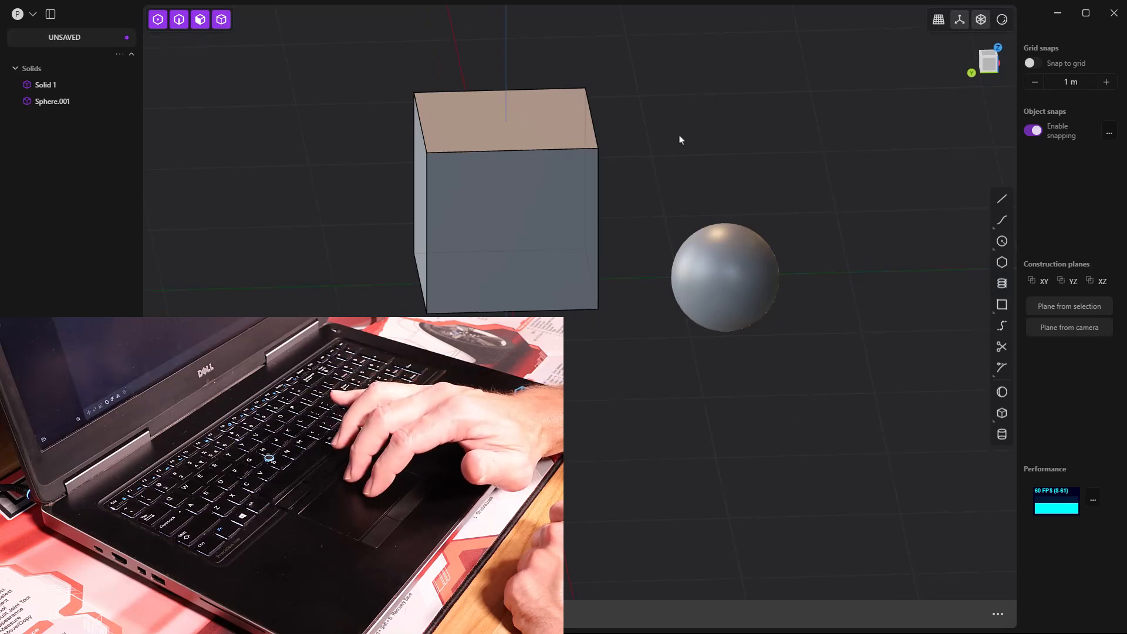
scroll(680, 139, "up", 3)
scroll(681, 139, "down", 4)
scroll(680, 139, "up", 4)
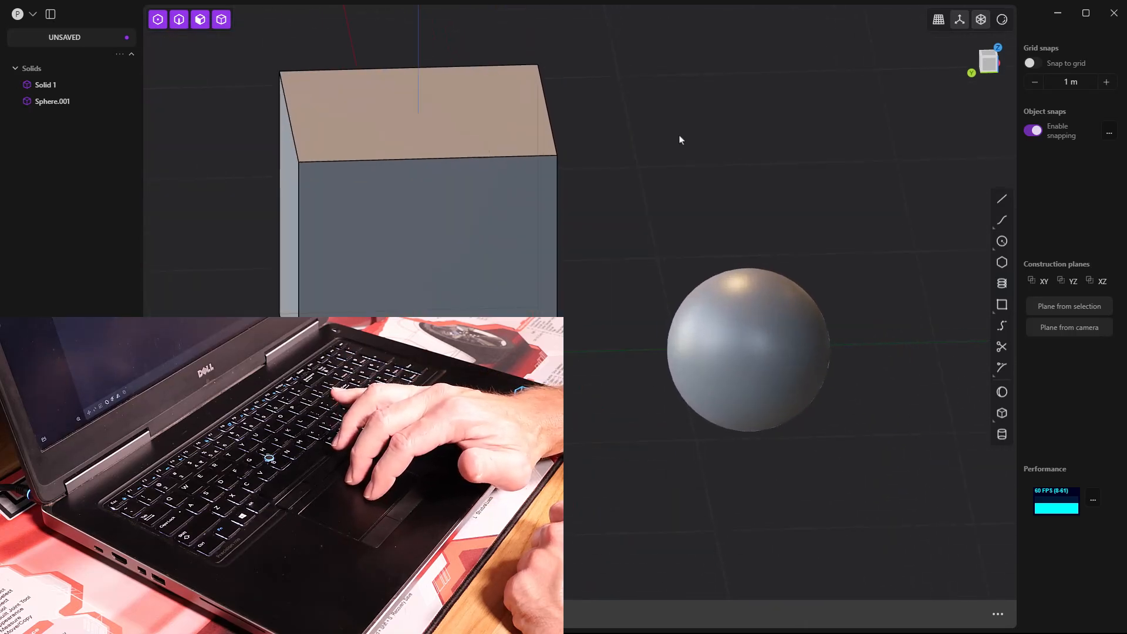
scroll(679, 139, "down", 3)
scroll(681, 140, "up", 3)
scroll(680, 139, "down", 3)
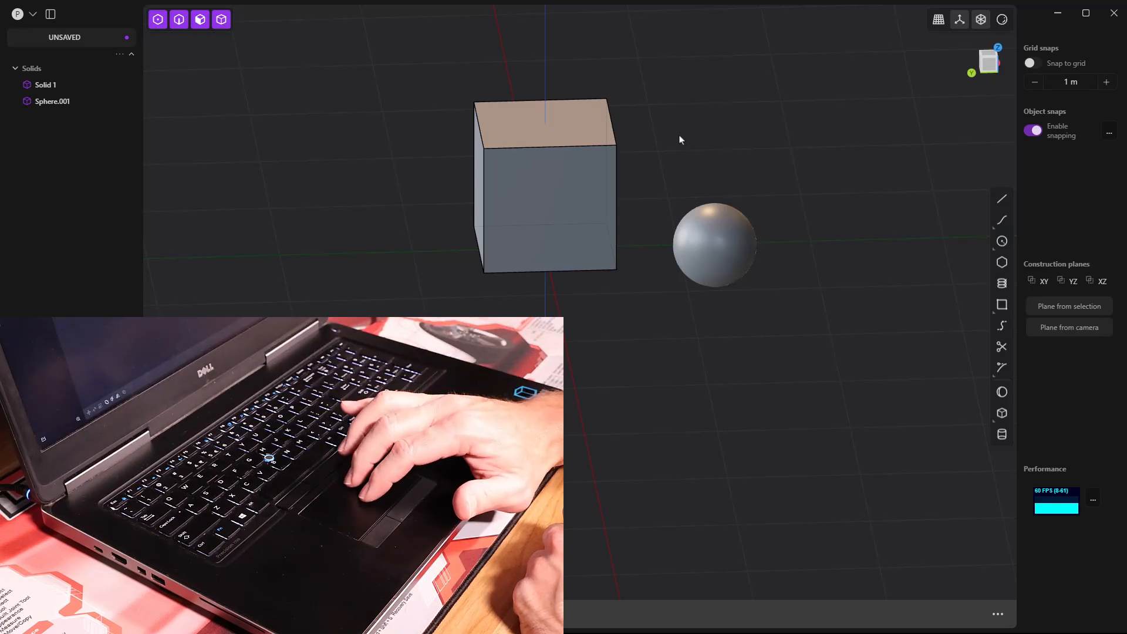
scroll(681, 140, "up", 4)
scroll(680, 139, "down", 4)
scroll(680, 140, "up", 4)
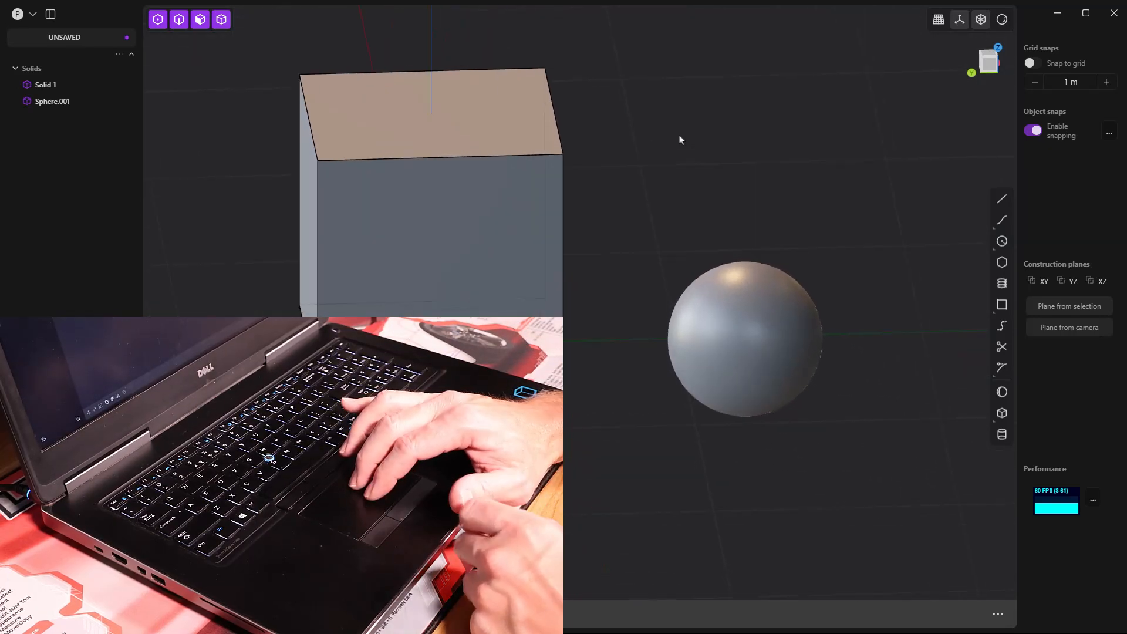
mouse_move(680, 139)
middle_mouse_down()
mouse_move(599, 143)
mouse_move(652, 149)
middle_mouse_up()
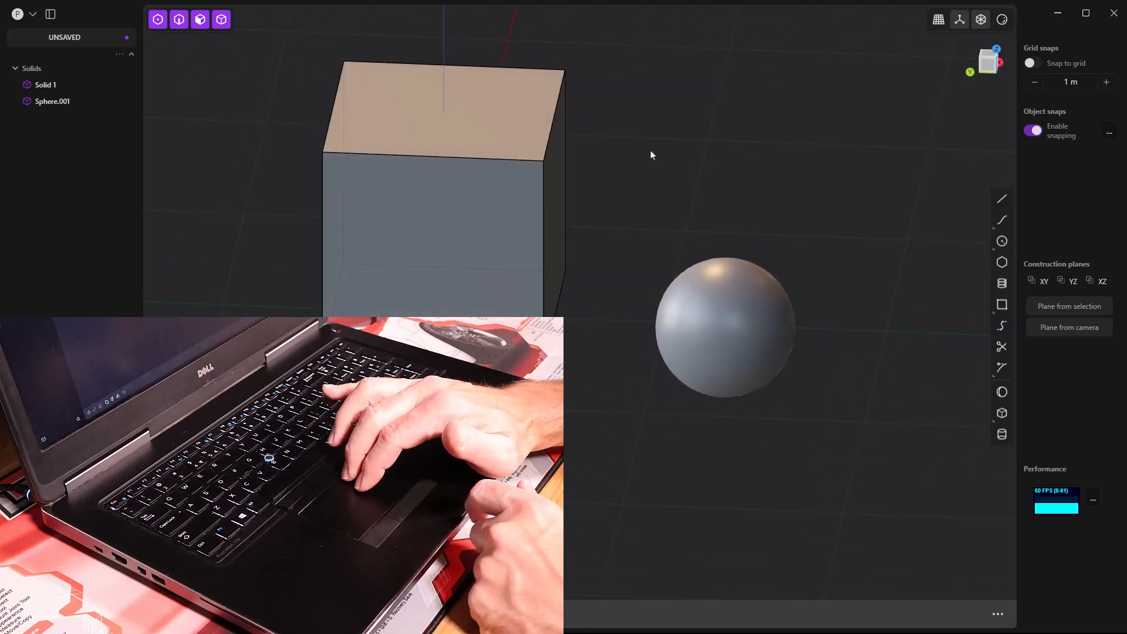
scroll(651, 147, "down", 4)
scroll(652, 148, "up", 4)
scroll(651, 148, "down", 4)
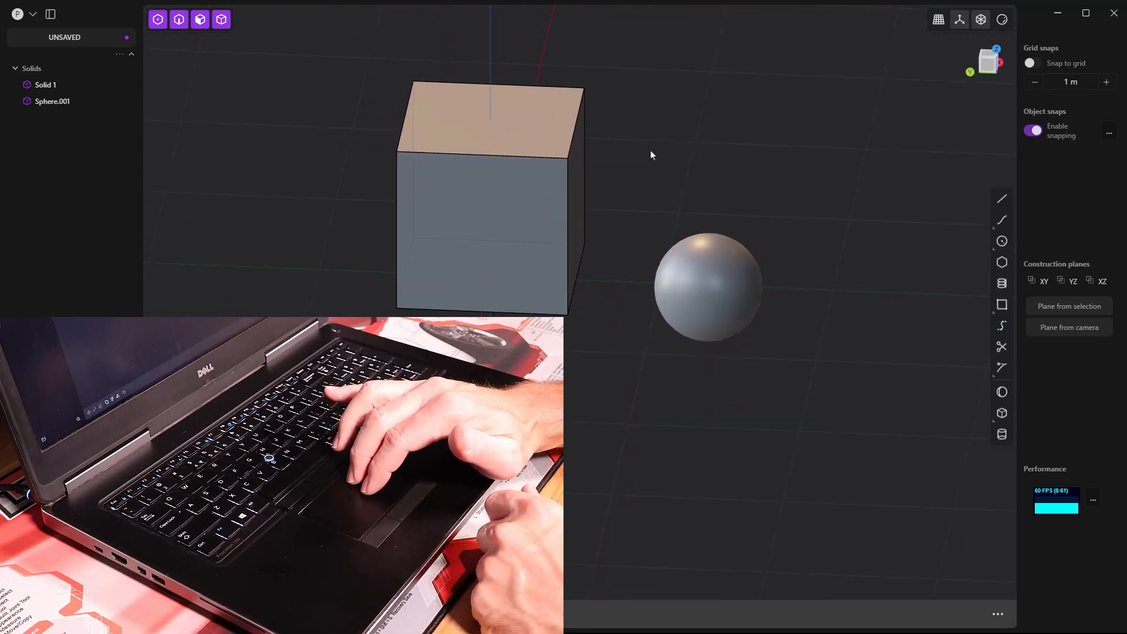
scroll(653, 155, "down", 3)
scroll(652, 154, "down", 2)
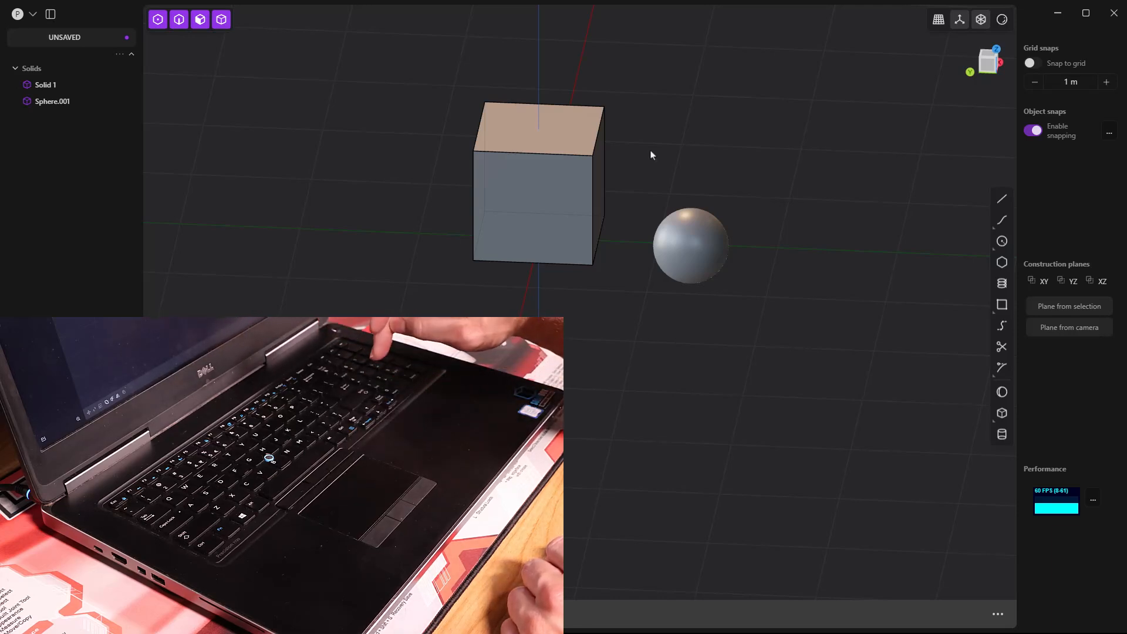
key("KP_1")
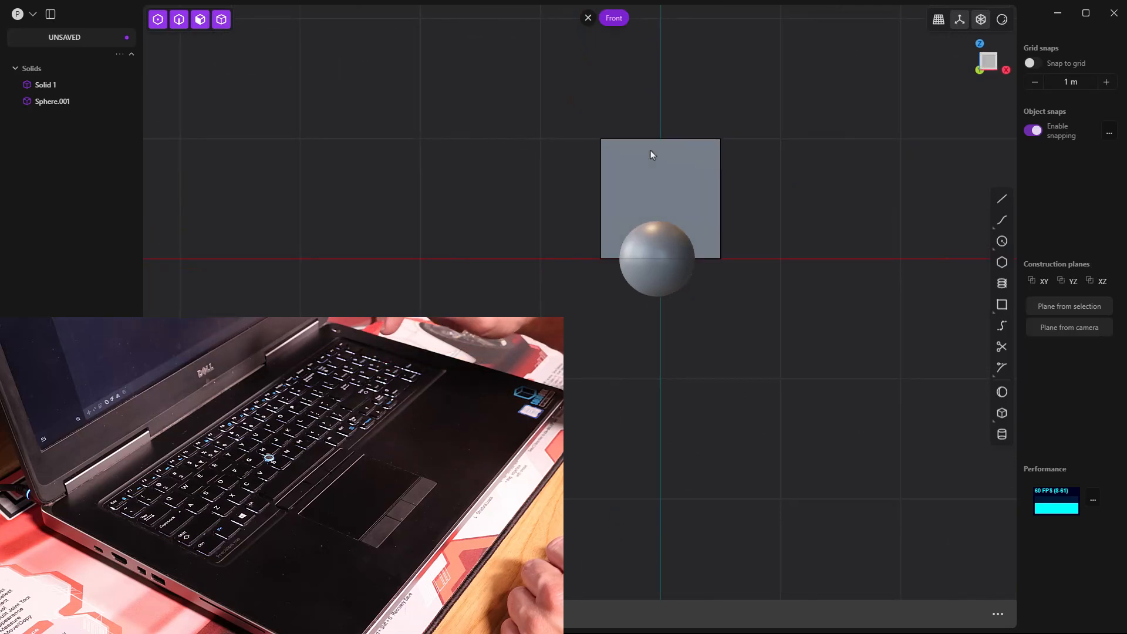
key("ctrl+KP_1")
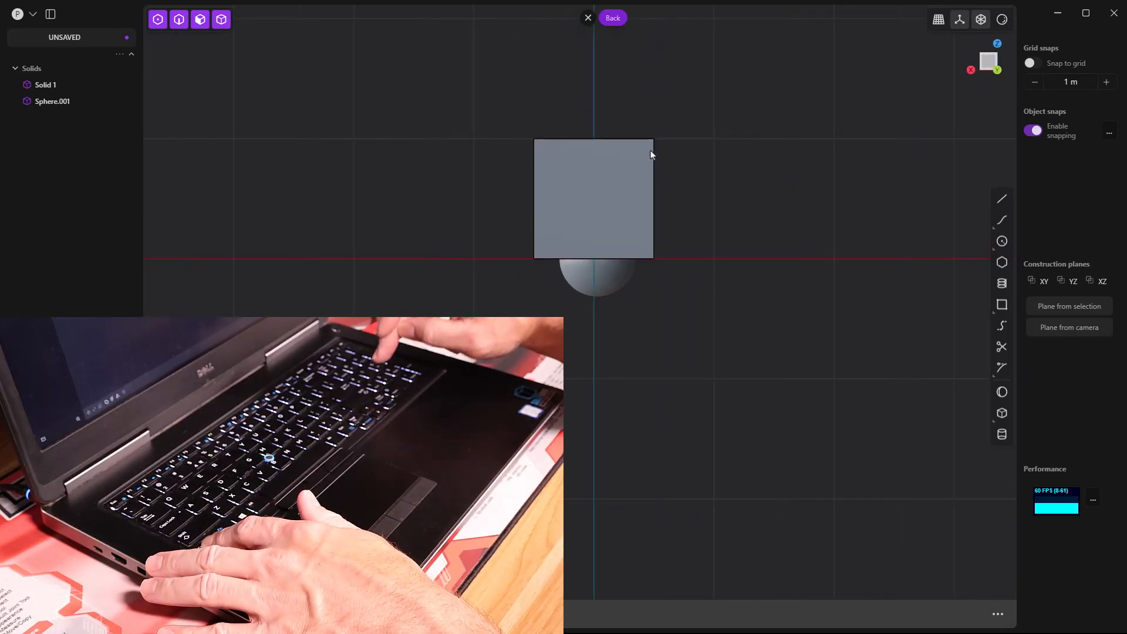
key("KP_3")
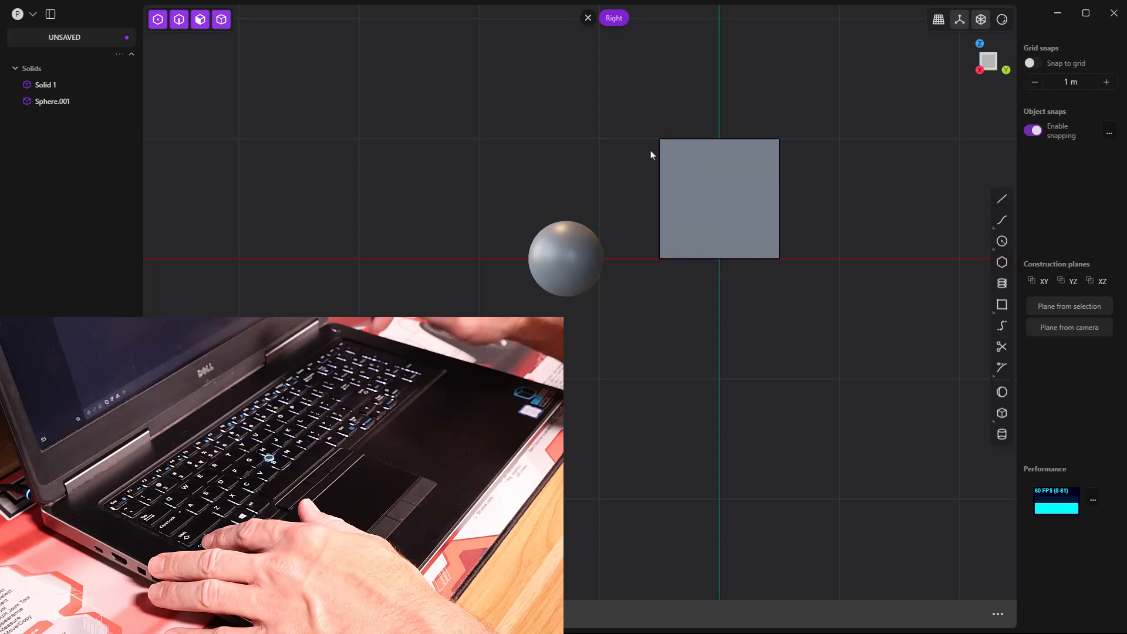
key("ctrl+KP_3")
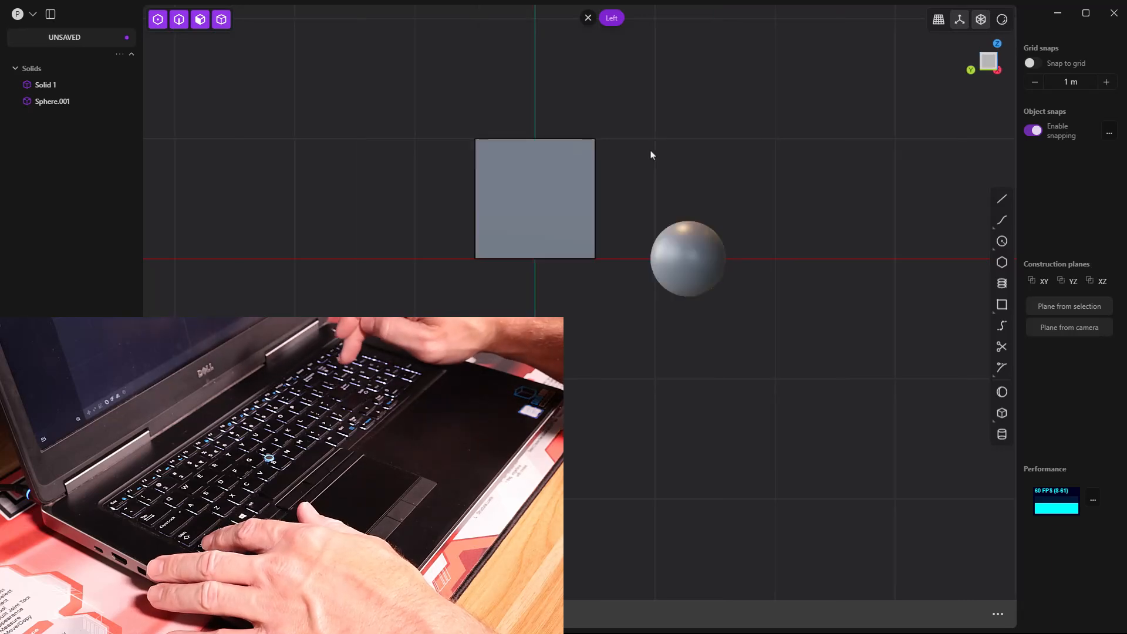
key("KP_7")
key("ctrl+KP_7")
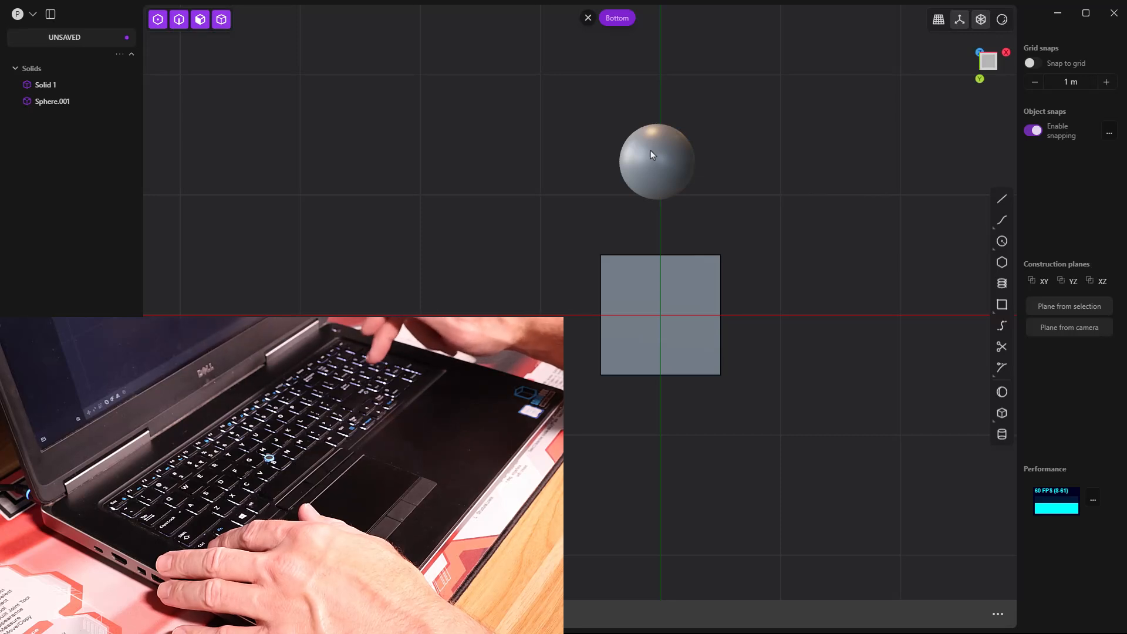
key("KP_5")
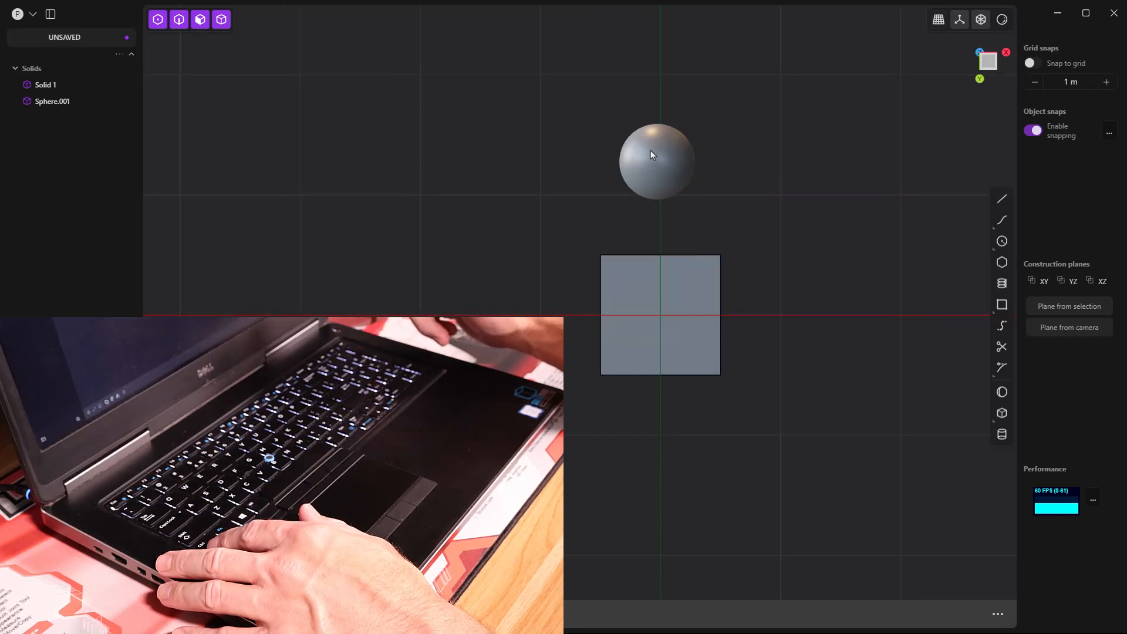
key("KP_1")
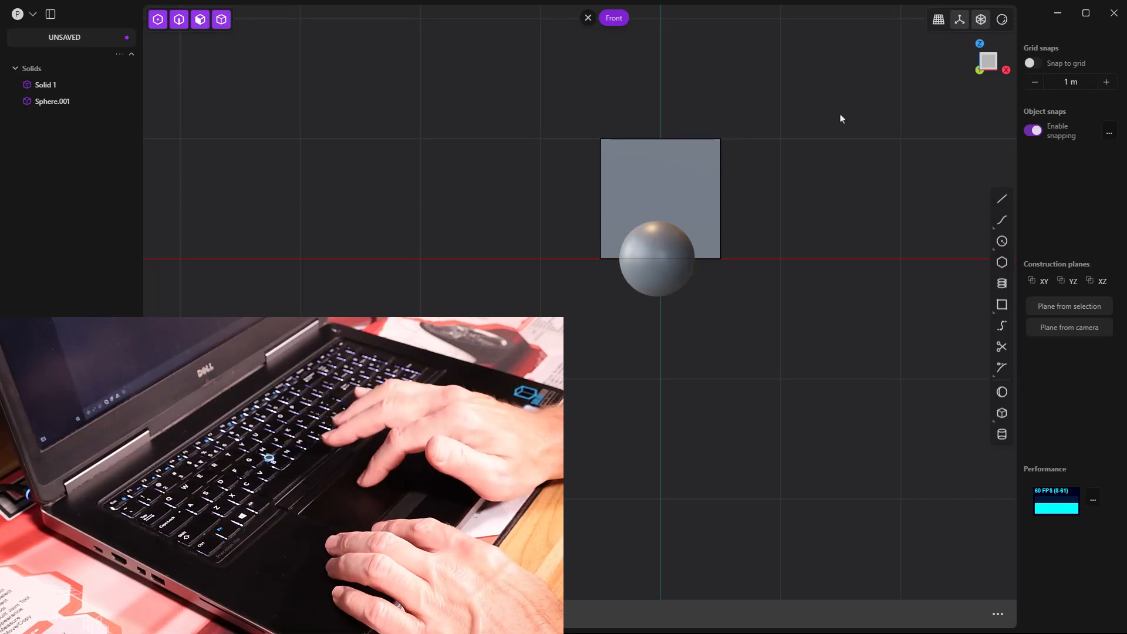
middle_click_drag(963, 104, 910, 134)
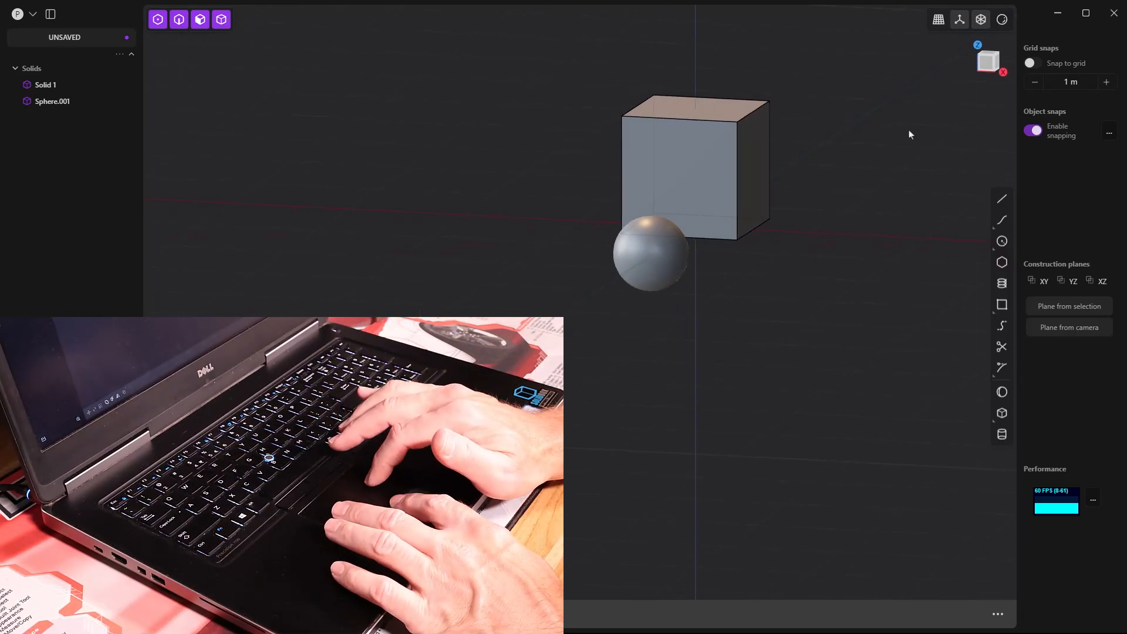
key("KP_7")
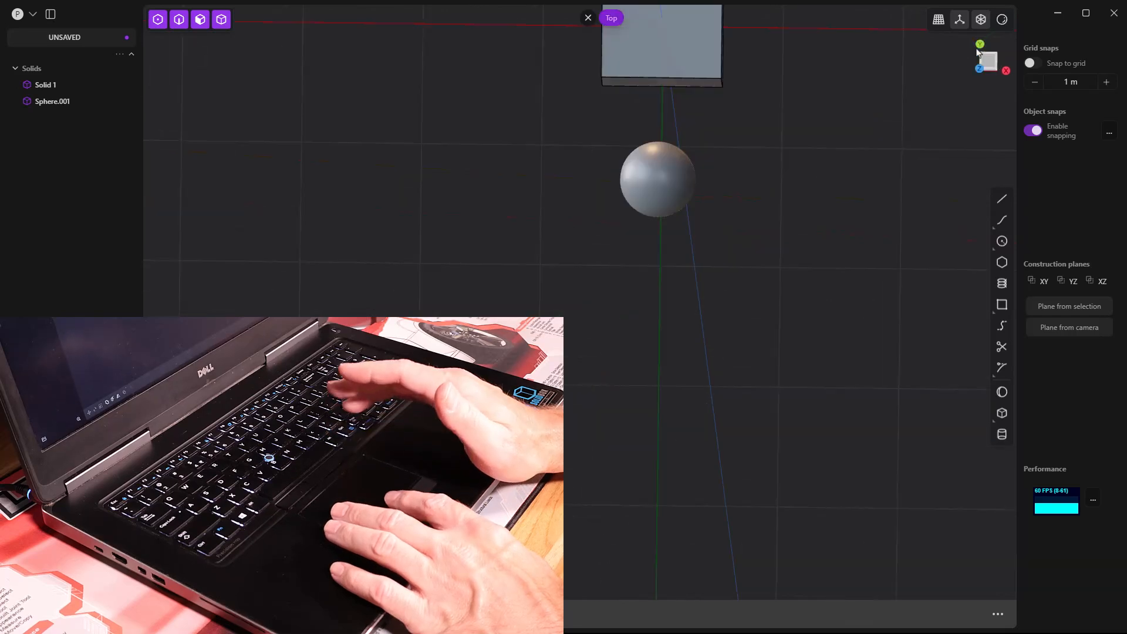
key("KP_3")
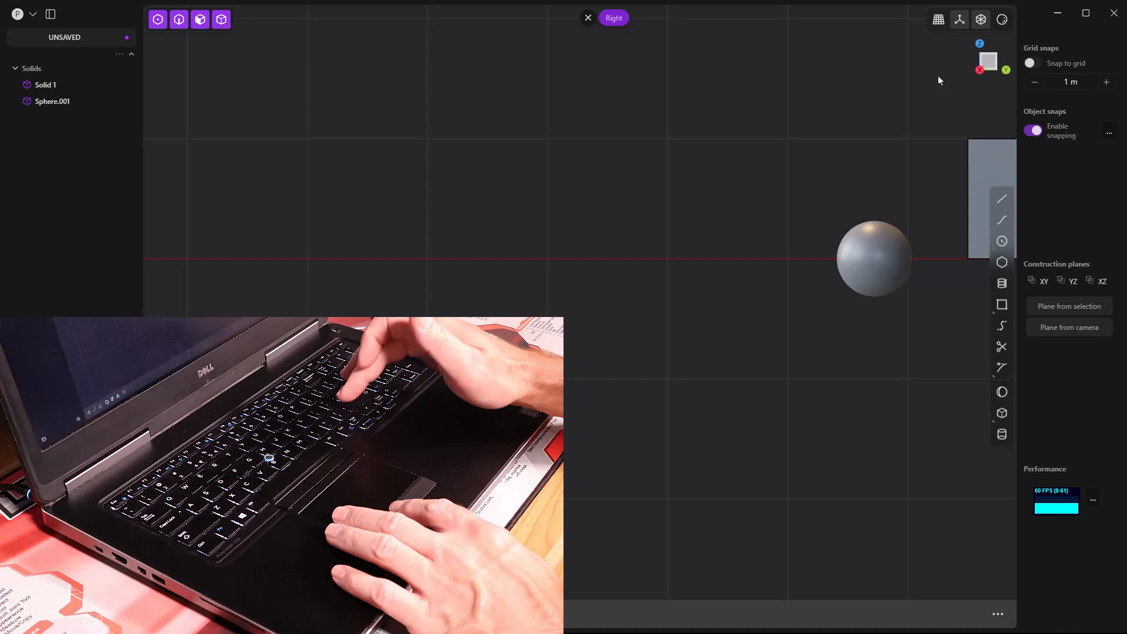
key("KP_Decimal")
middle_click_drag(819, 81, 778, 131)
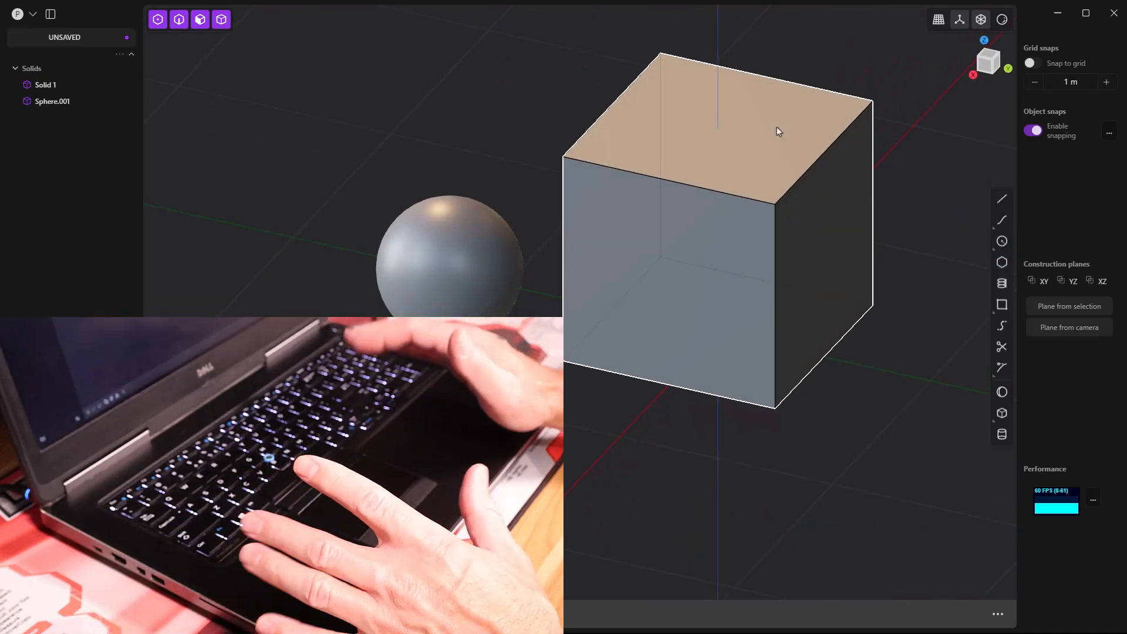
- Deselect the cube and assign shortcut 0 to Viewport: navigate to front
left_click(516, 133)
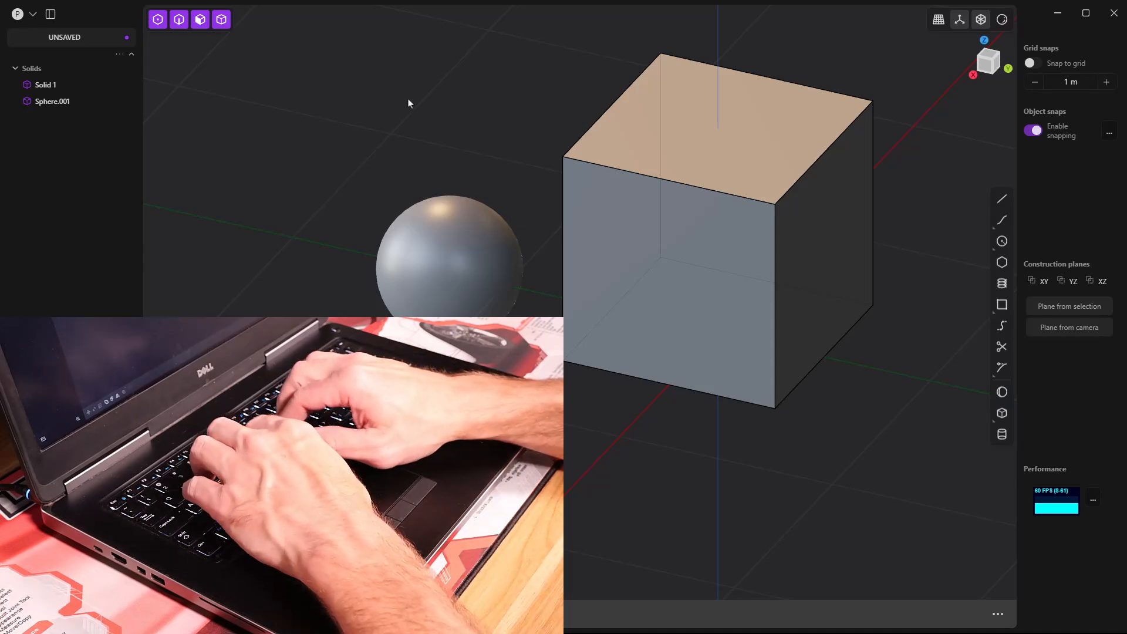
type("f")
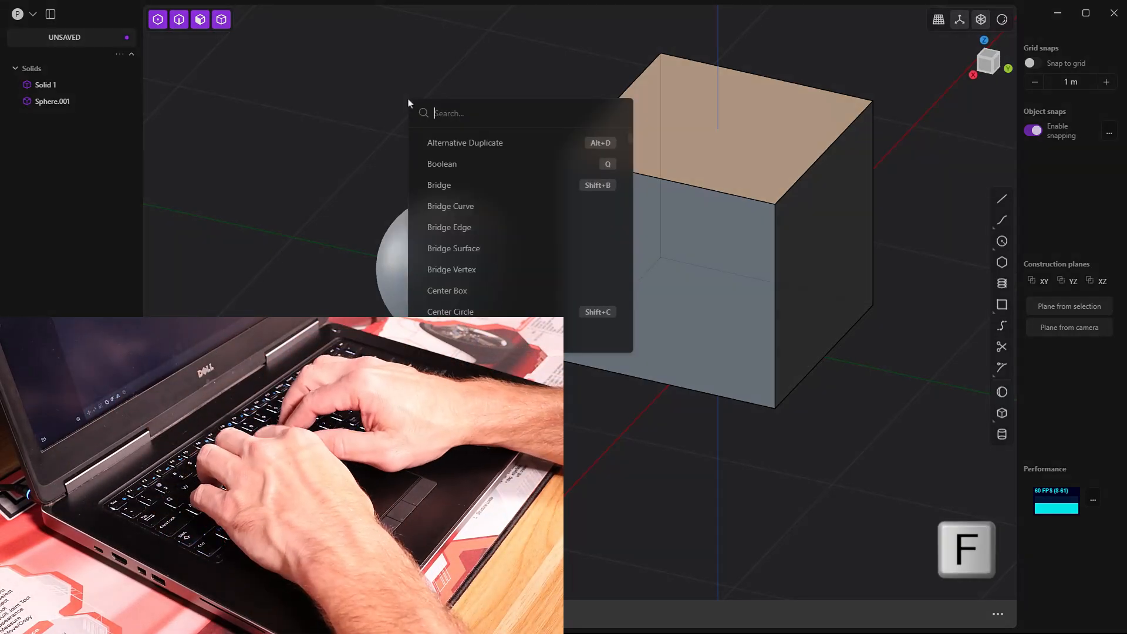
type("view")
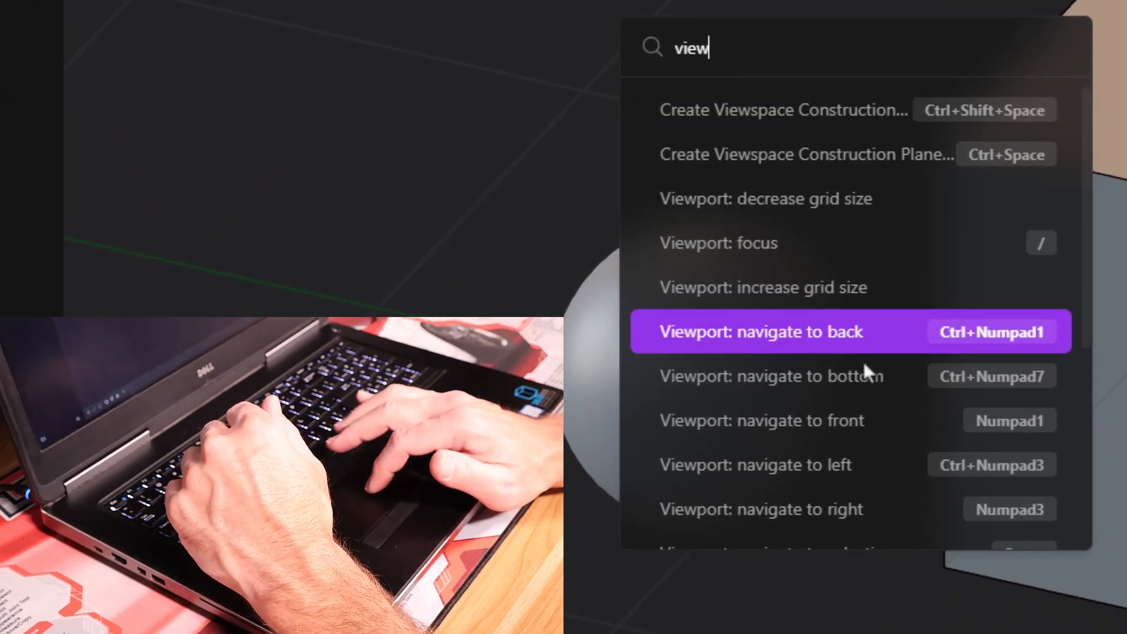
right_click(960, 418)
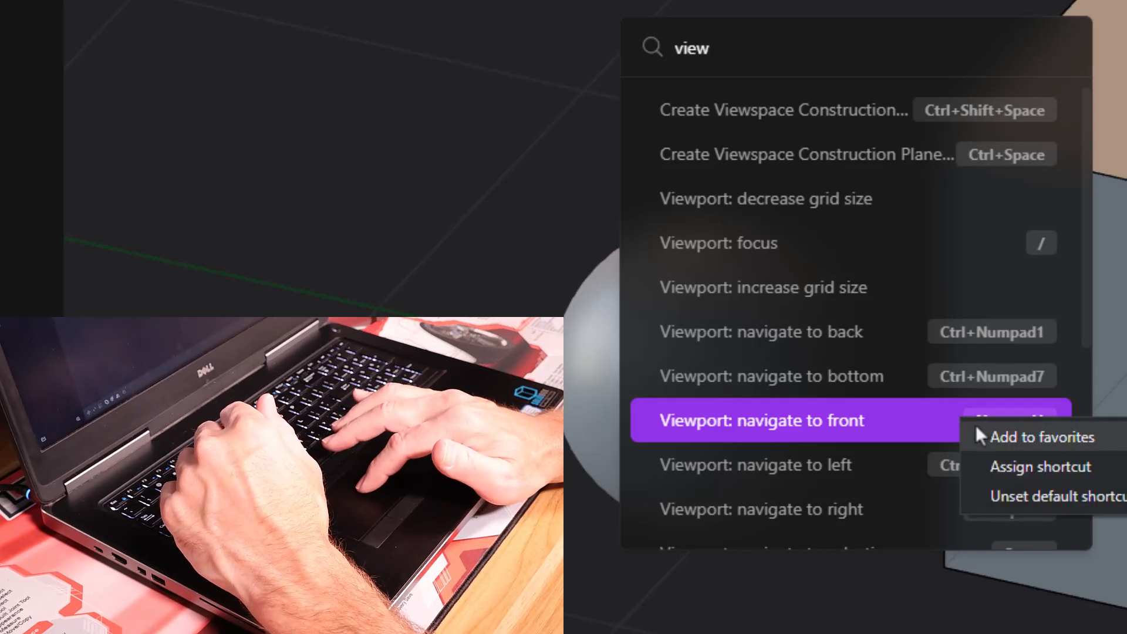
left_click(1042, 473)
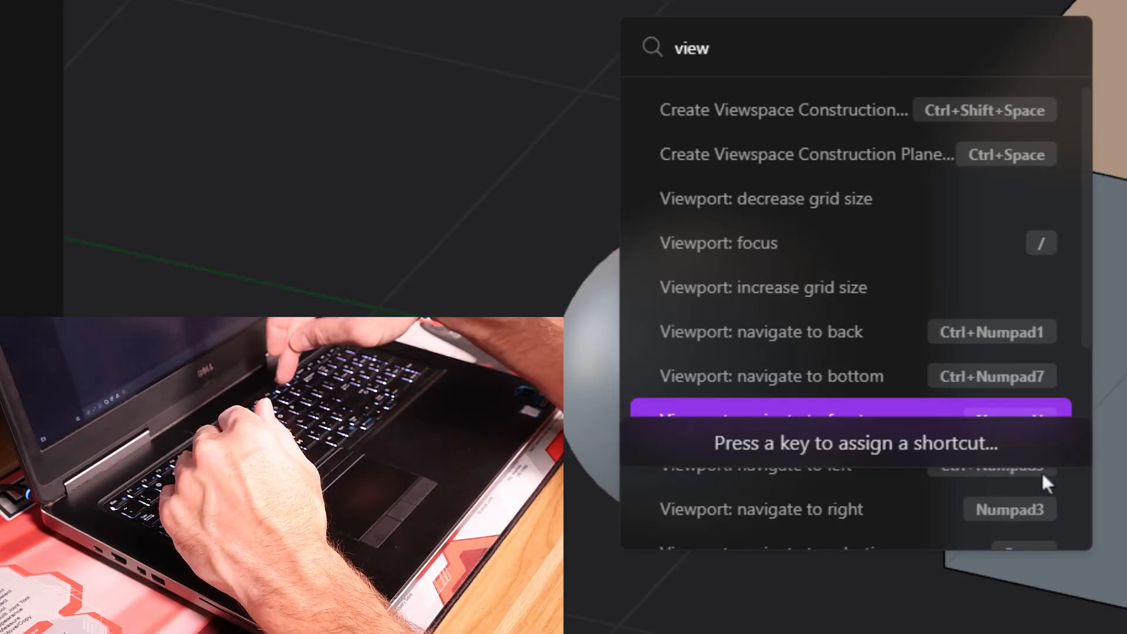
key("0")
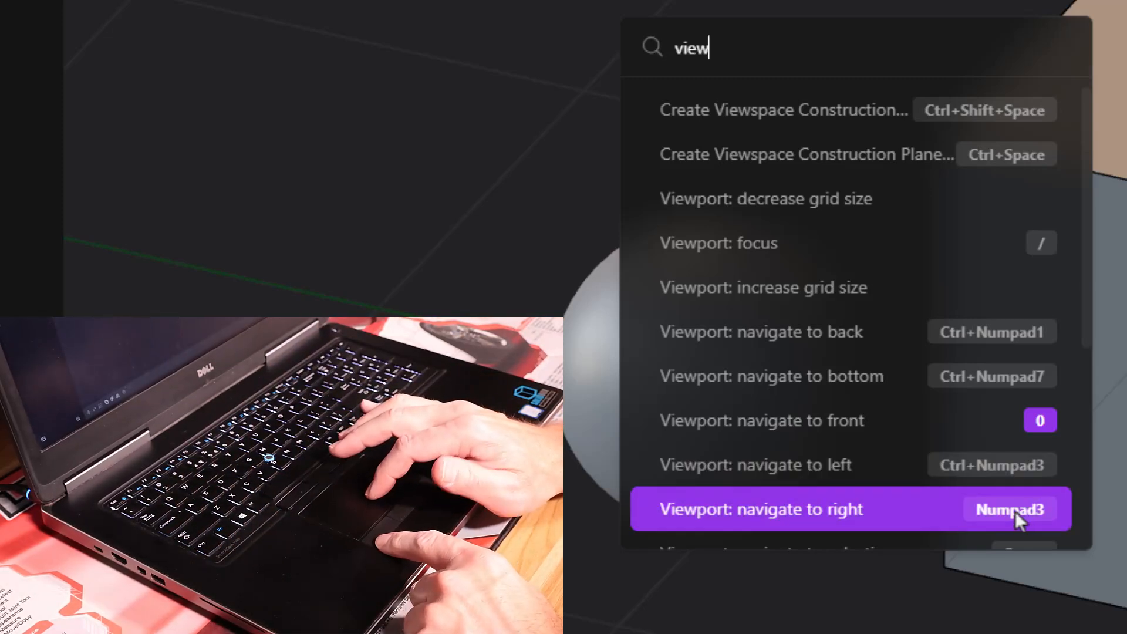
- Assign shortcut 9 to Viewport: navigate to right
right_click(1015, 511)
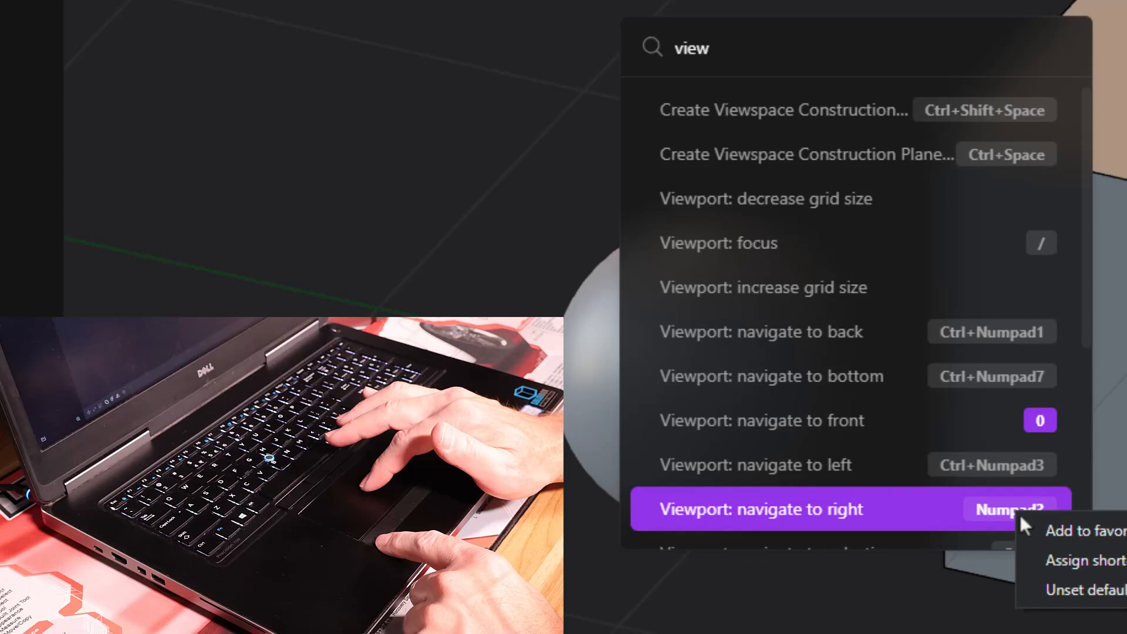
left_click(1088, 563)
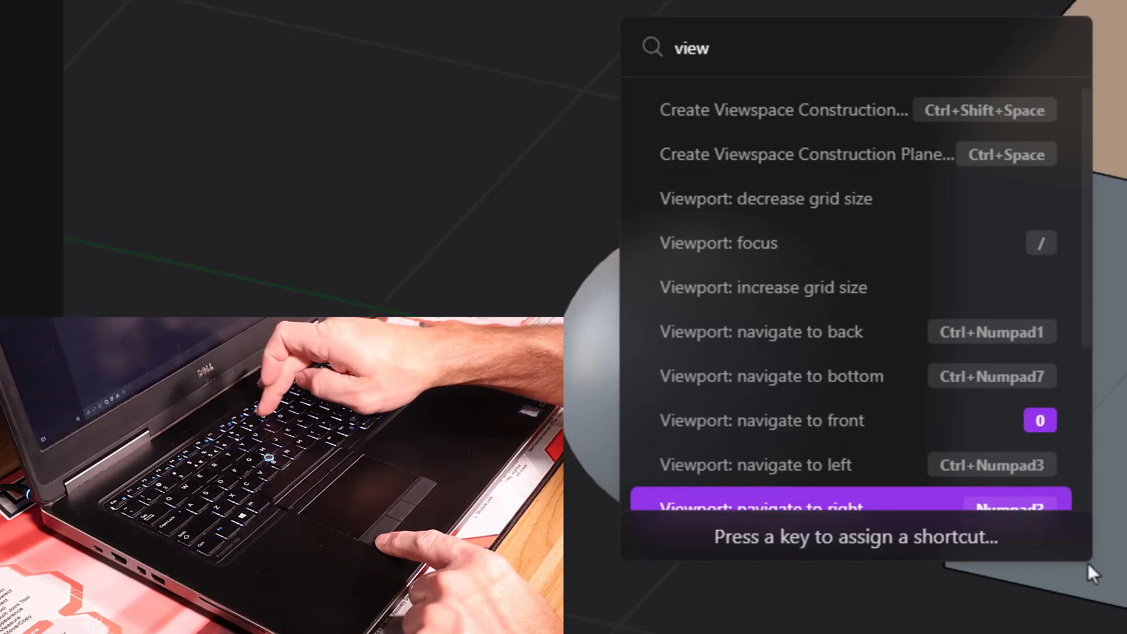
key("9")
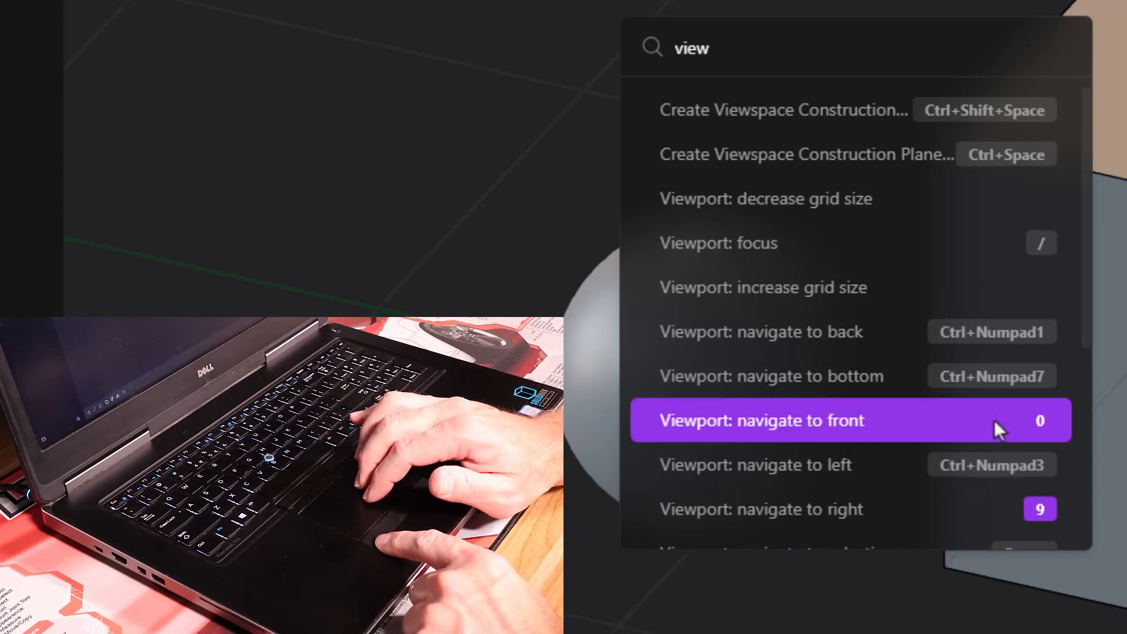
scroll(994, 420, "down", 3)
scroll(994, 420, "down", 2)
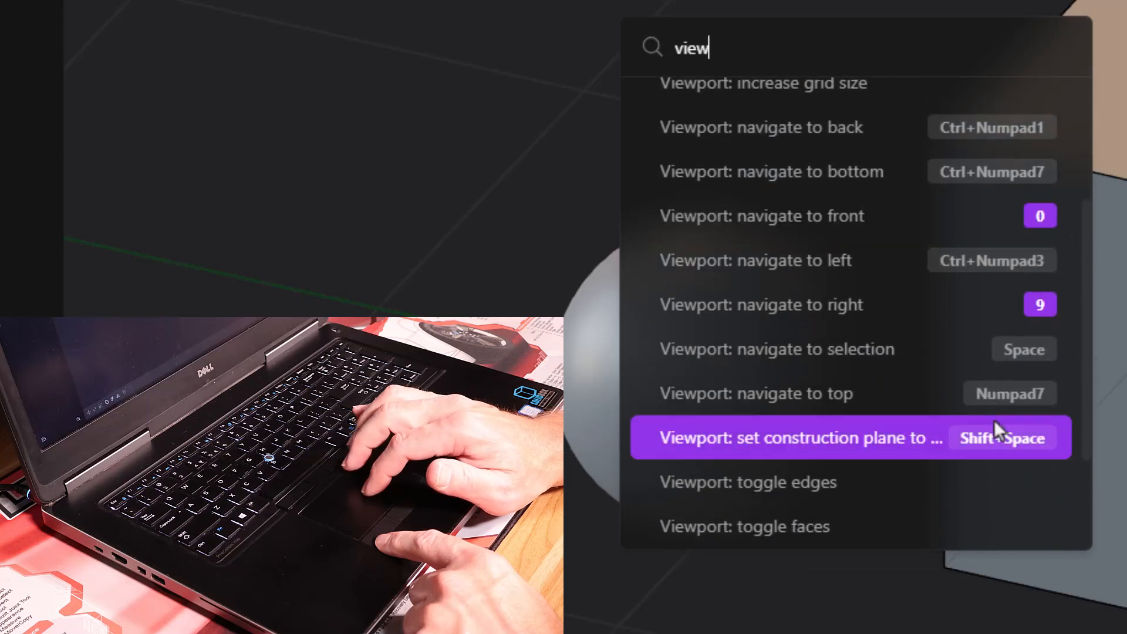
- Assign shortcut 8 to Viewport: navigate to top and close the command list
right_click(971, 383)
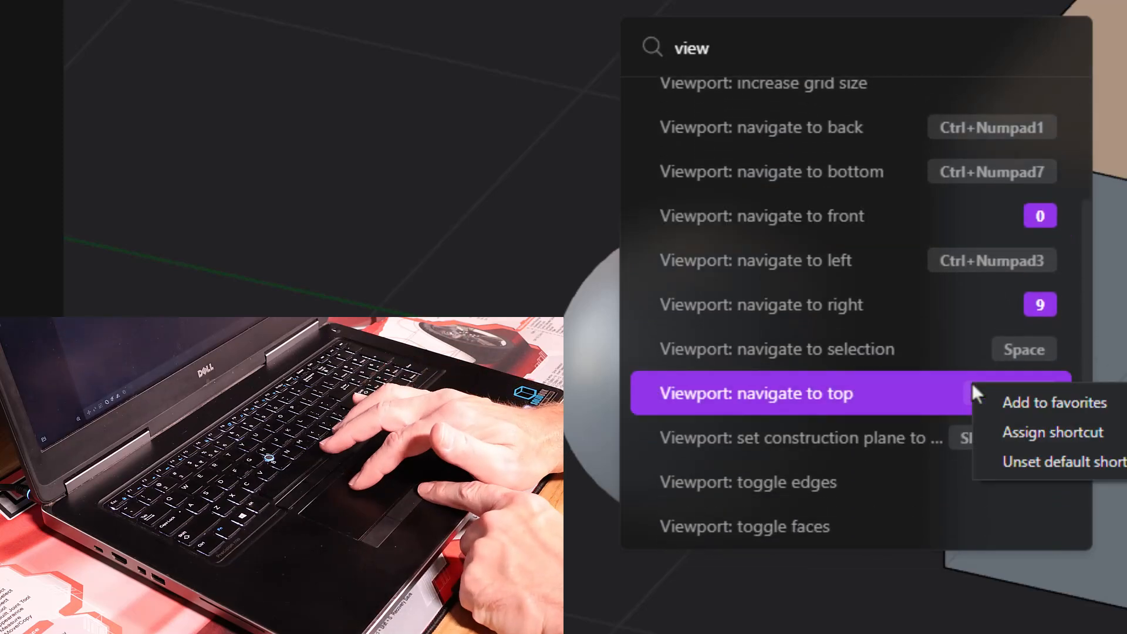
left_click(1030, 431)
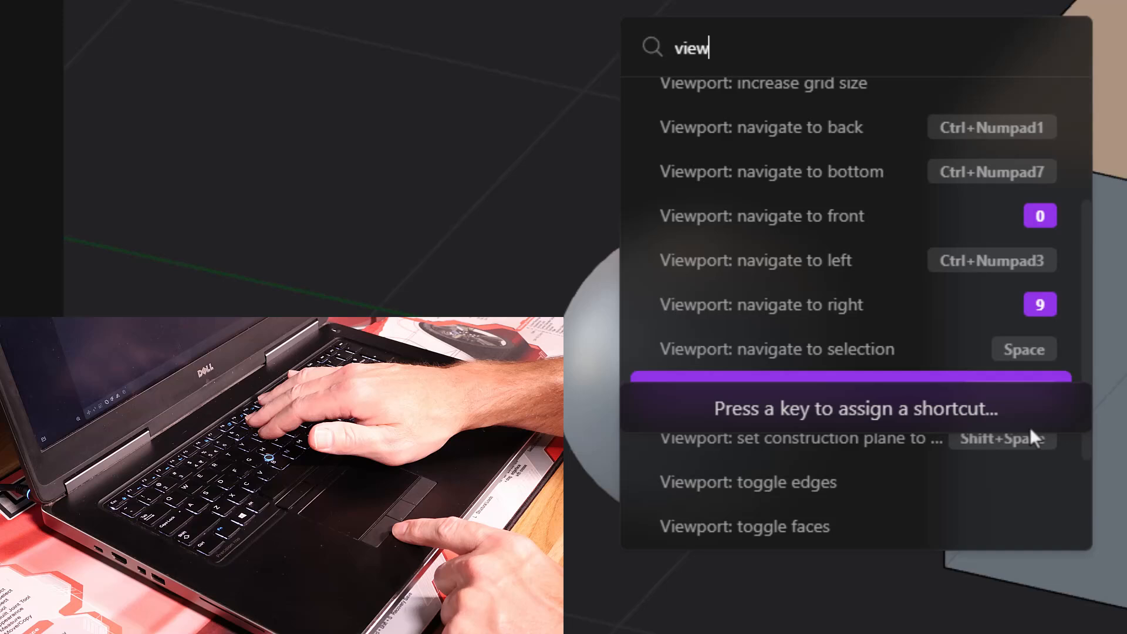
key("8")
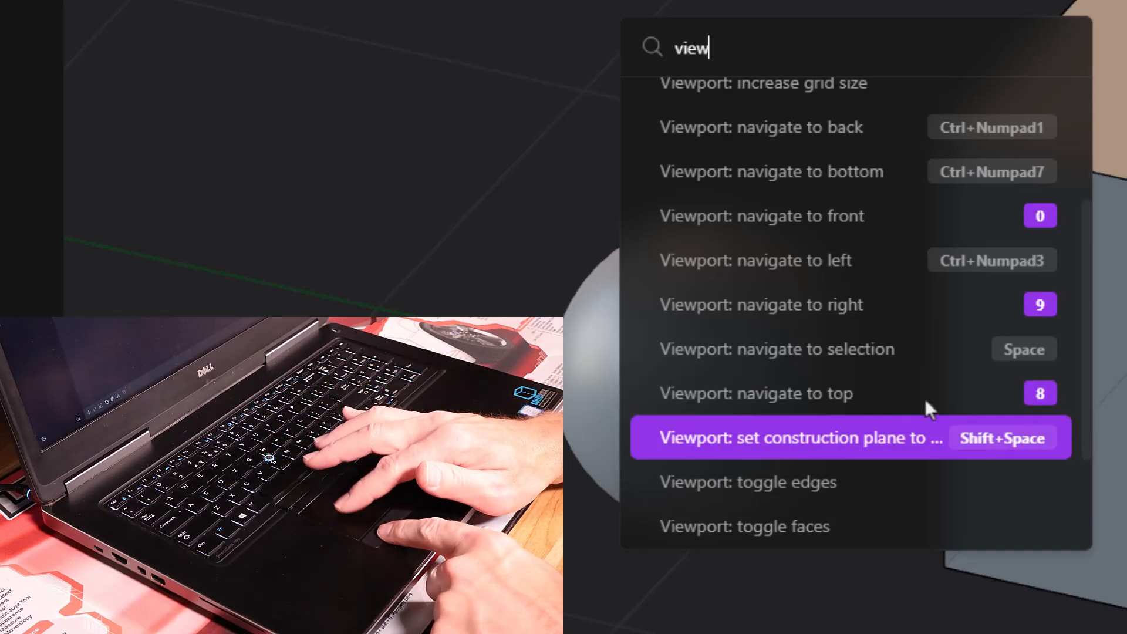
key("Escape")
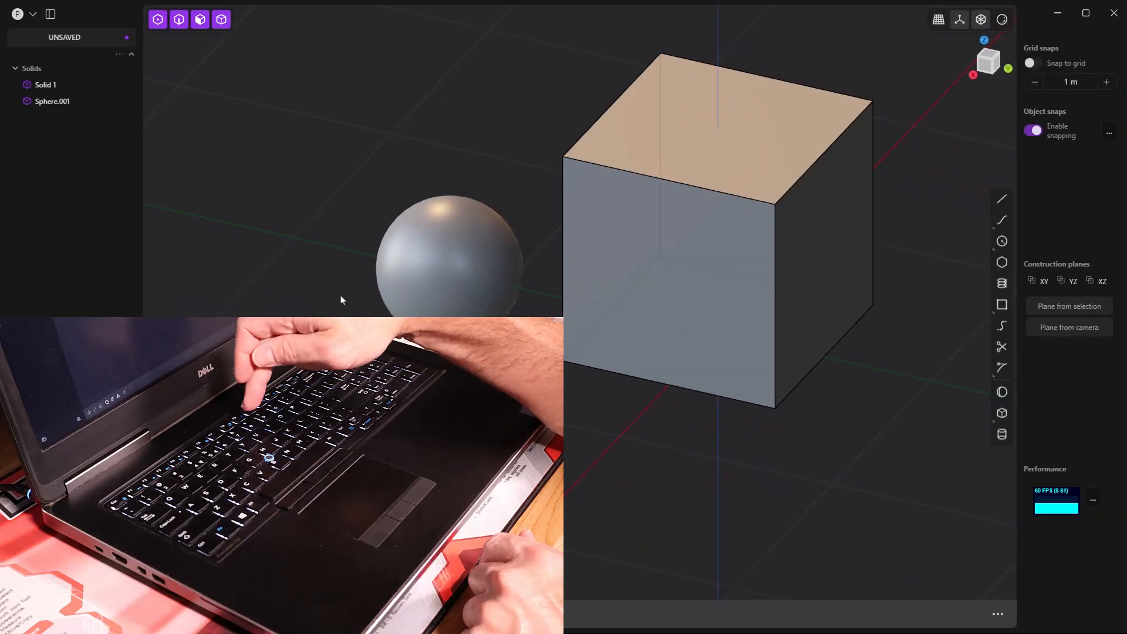
key("7")
key("3")
key("1")
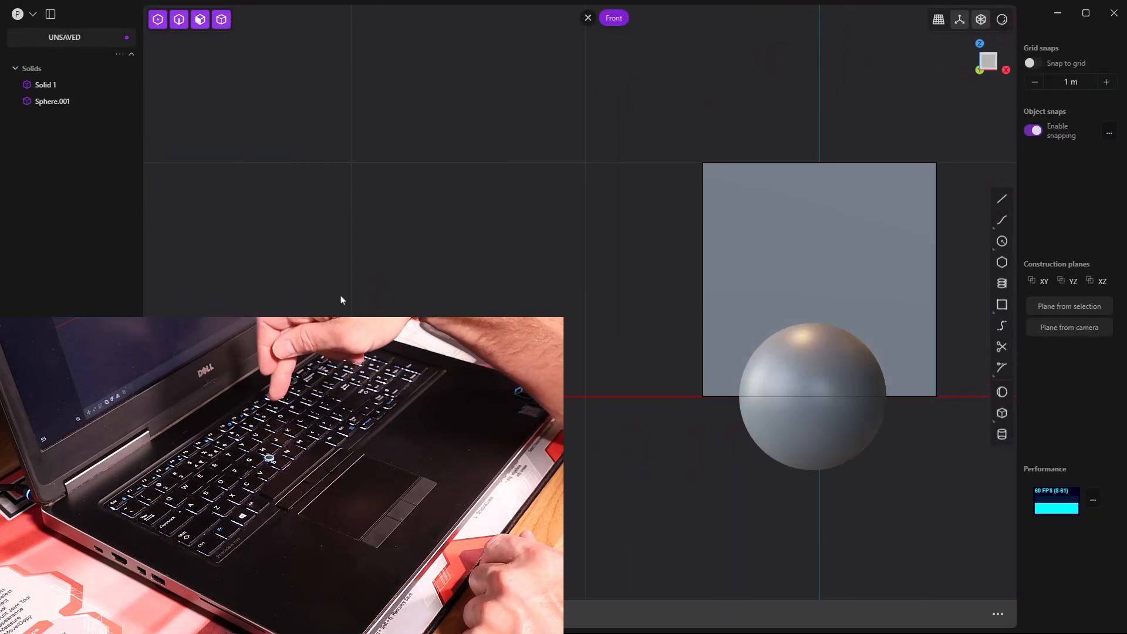
key("7")
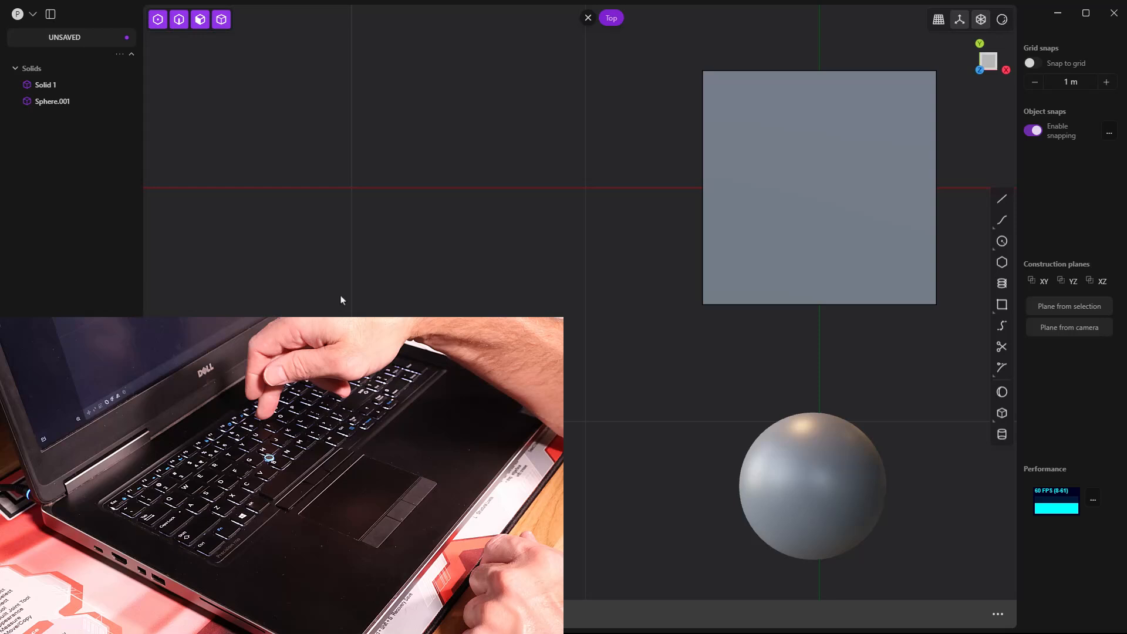
key("3")
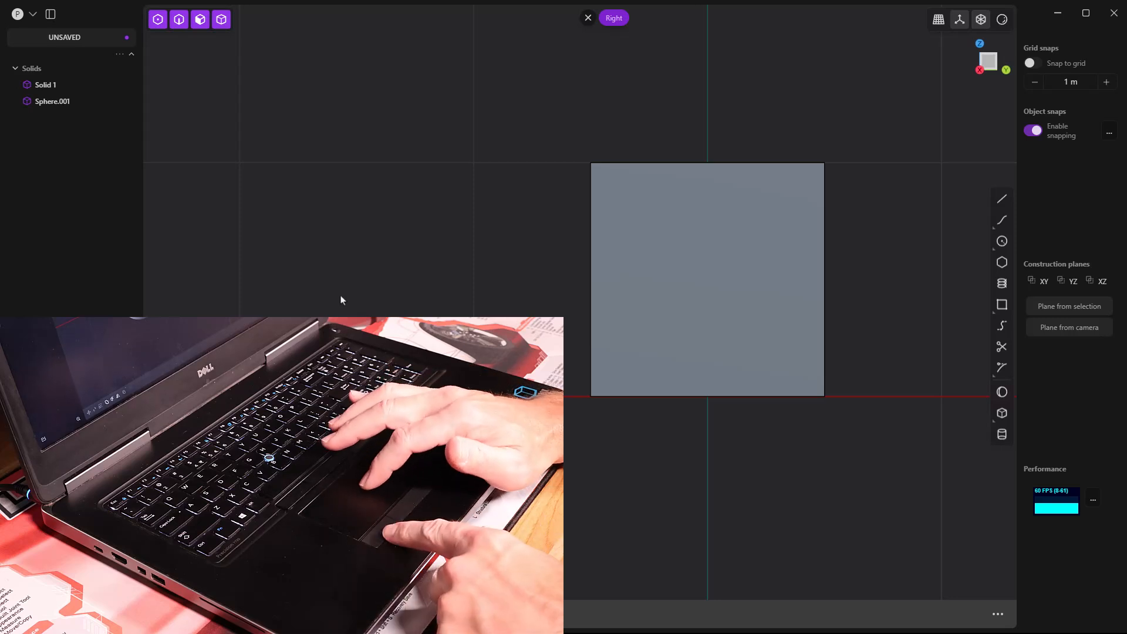
middle_click_drag(446, 305, 465, 221)
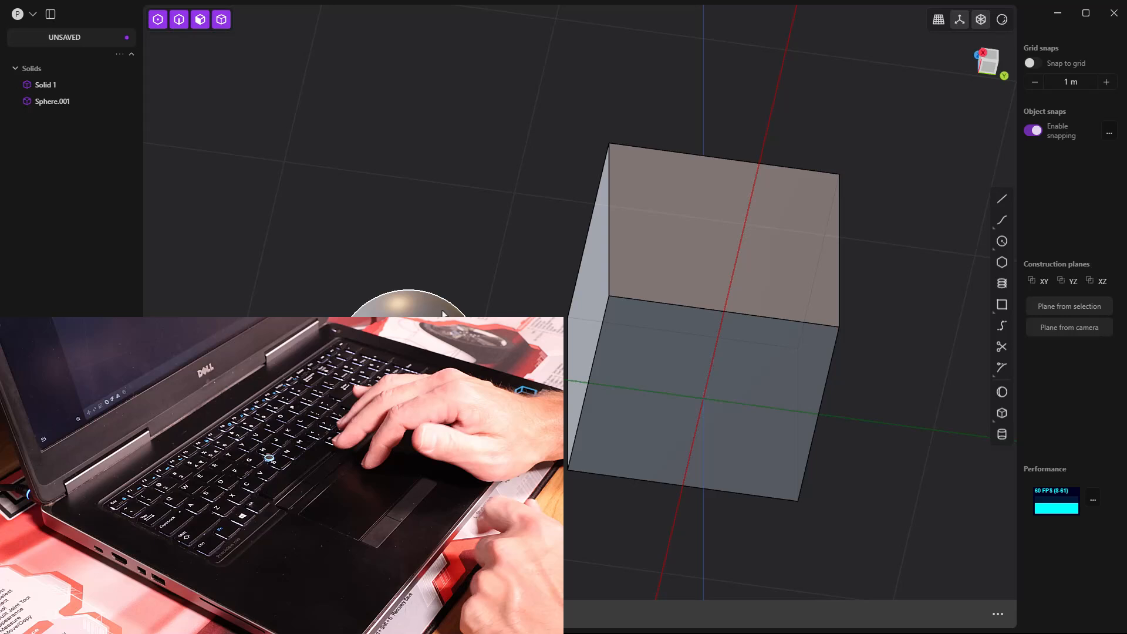
left_click(443, 312)
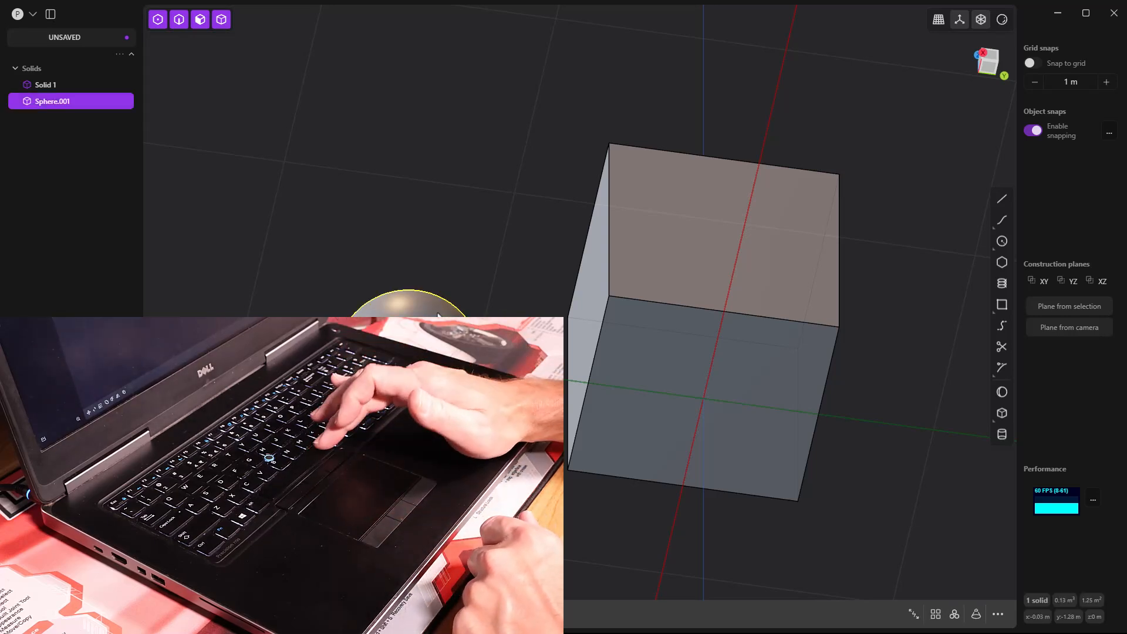
key("KP_7")
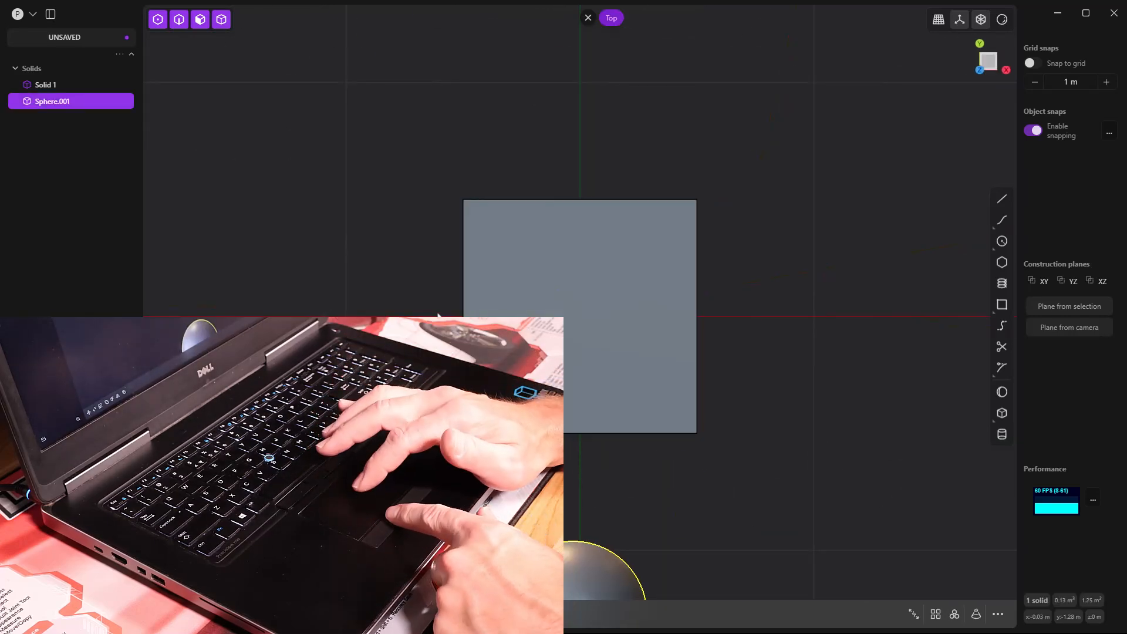
mouse_move(630, 356)
middle_mouse_down()
mouse_move(575, 308)
mouse_move(482, 288)
middle_mouse_up()
left_click(427, 274)
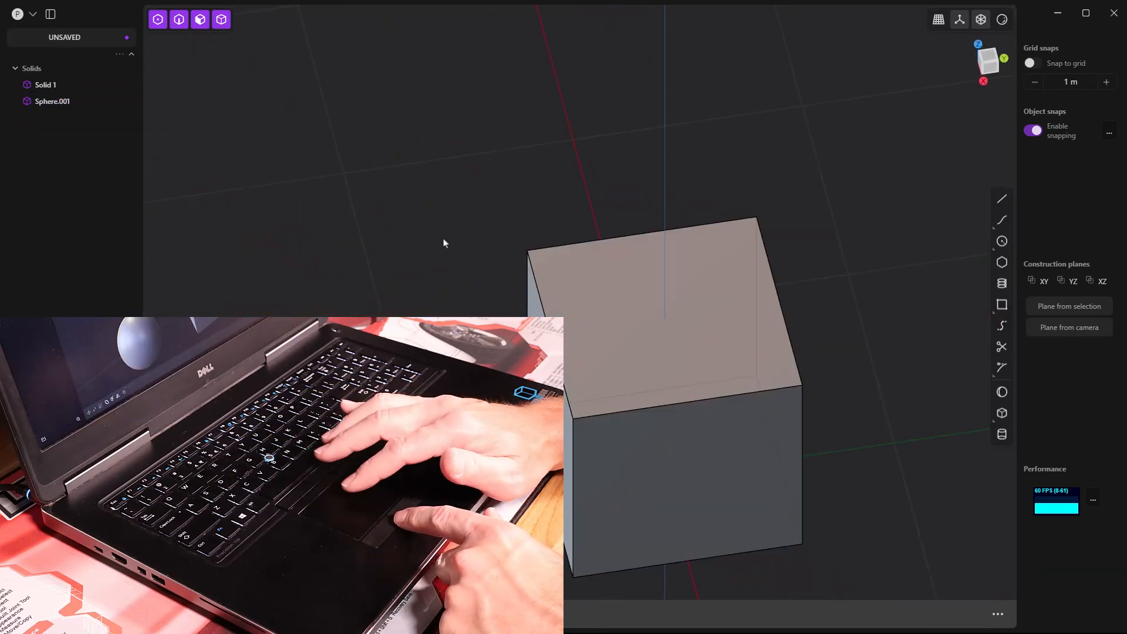
left_click(597, 260)
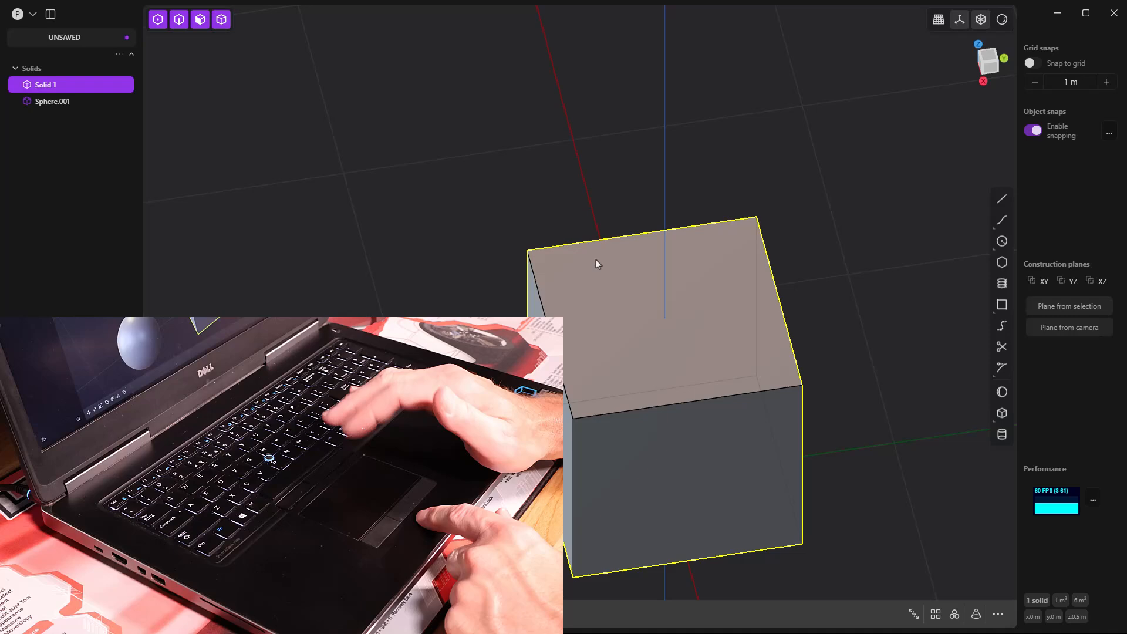
left_click(596, 260)
key("space")
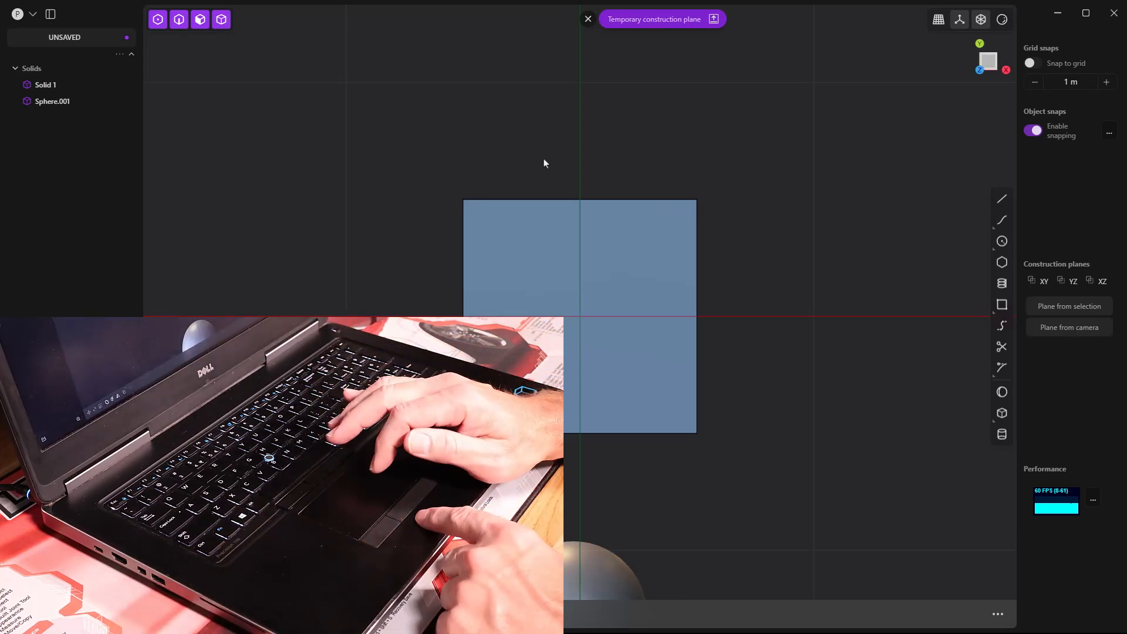
left_click(589, 19)
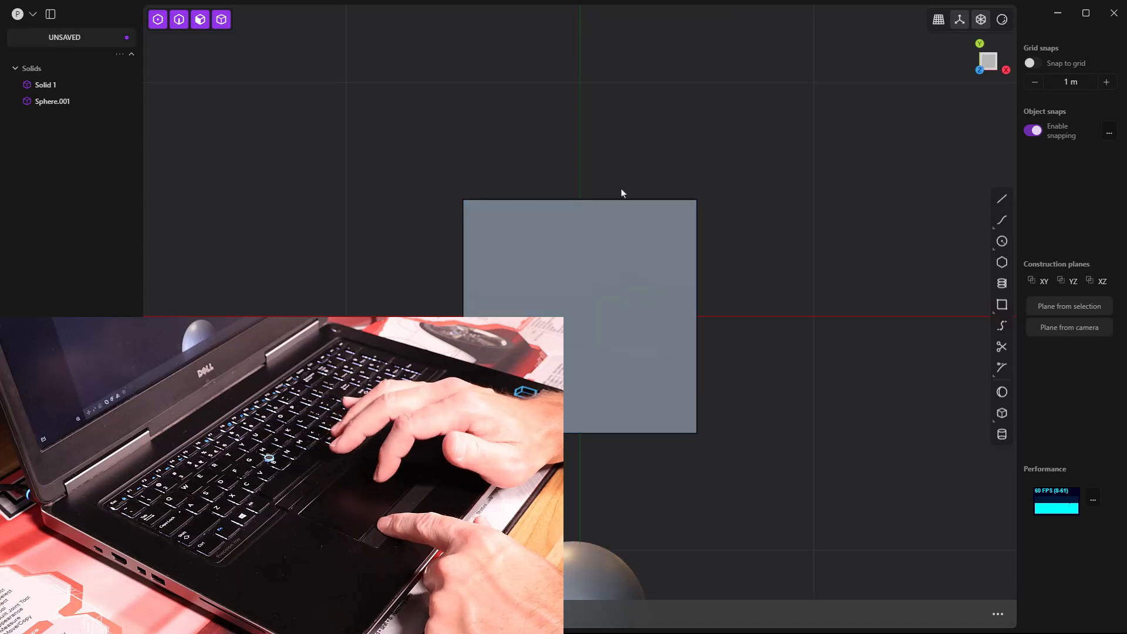
- Toggle perspective projection (Numpad 5) and zoom out to frame both cube and sphere
middle_click_drag(620, 203, 533, 116)
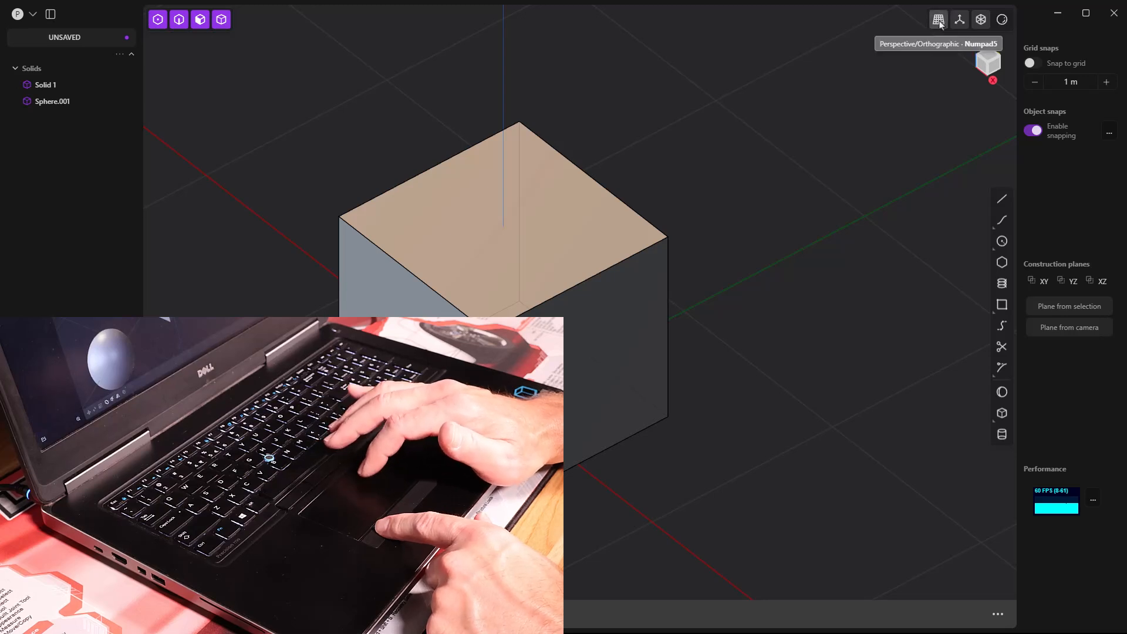
key("KP_5")
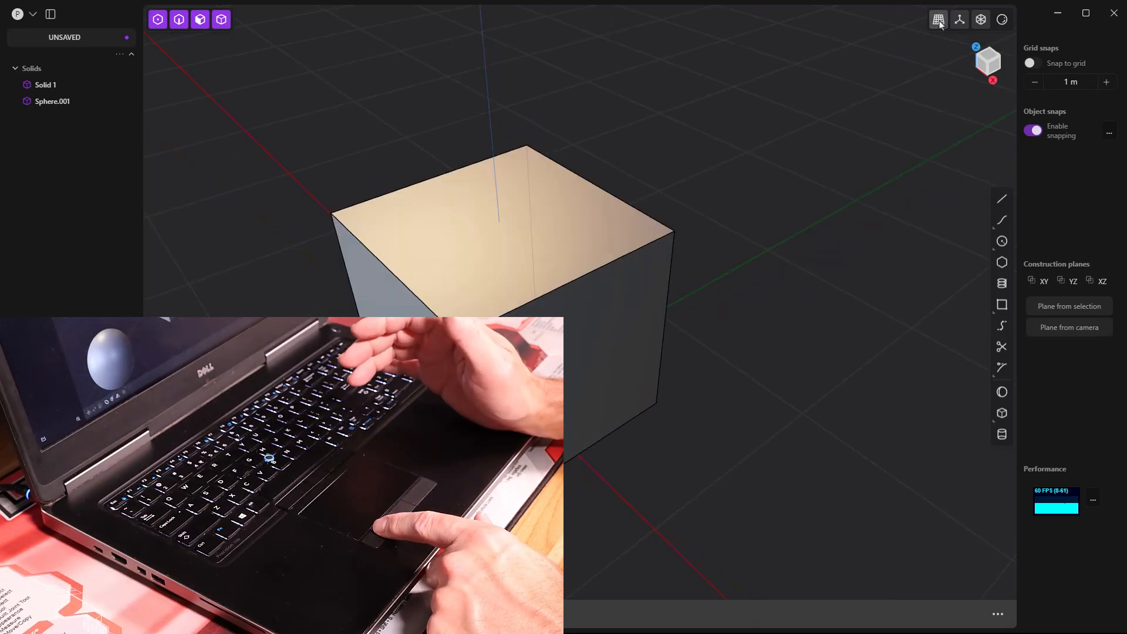
key("KP_5")
key("KP_5")
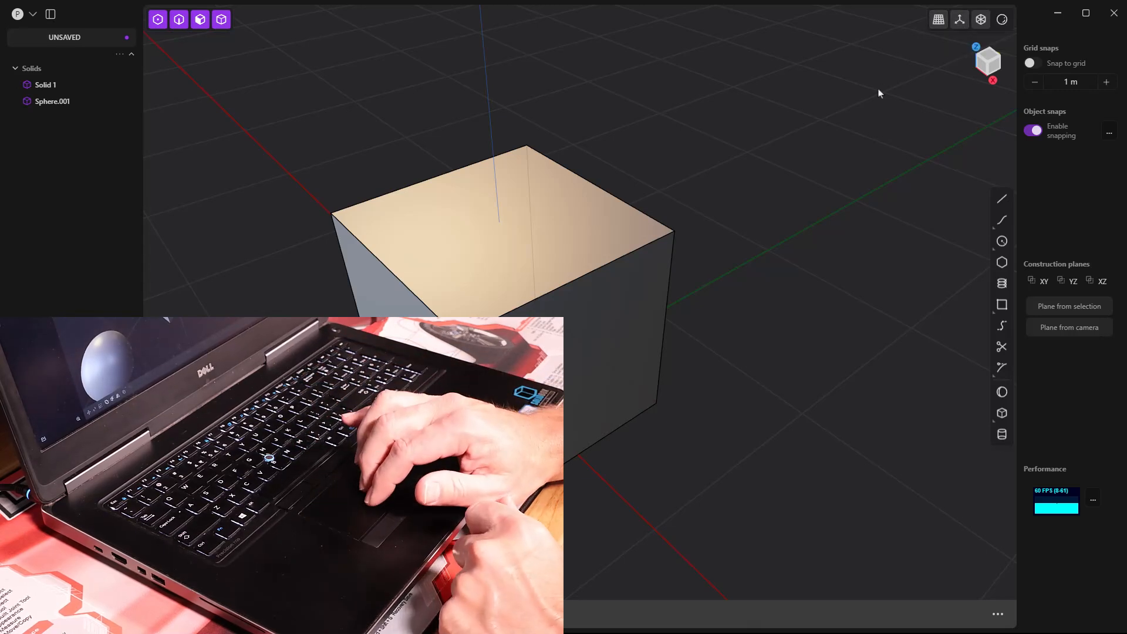
key("slash")
key("slash")
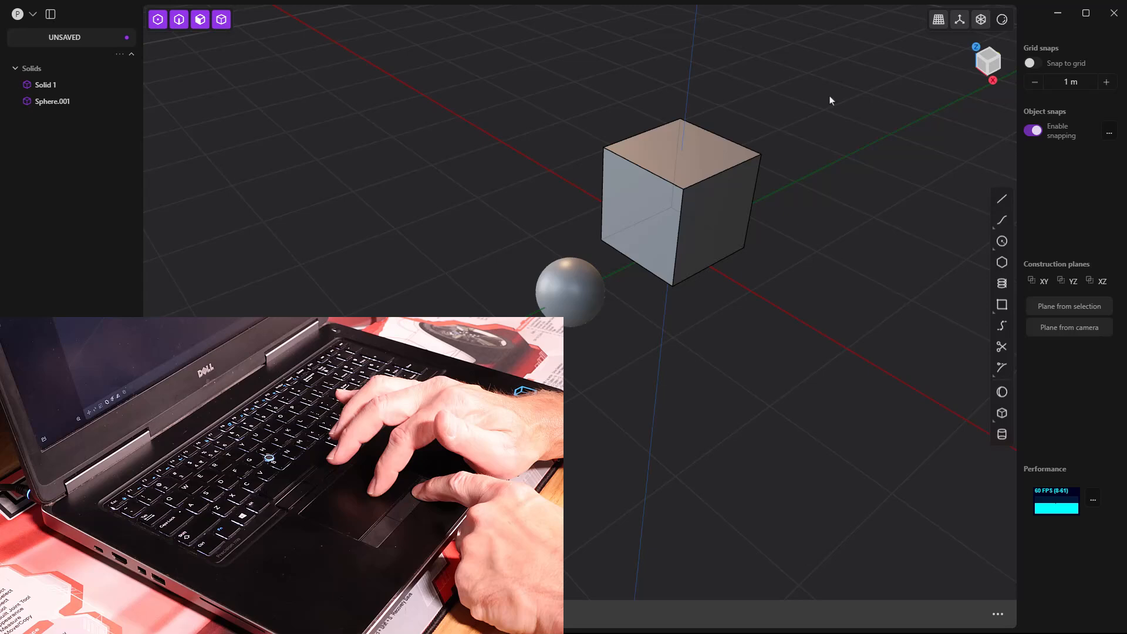
middle_click_drag(879, 94, 723, 134)
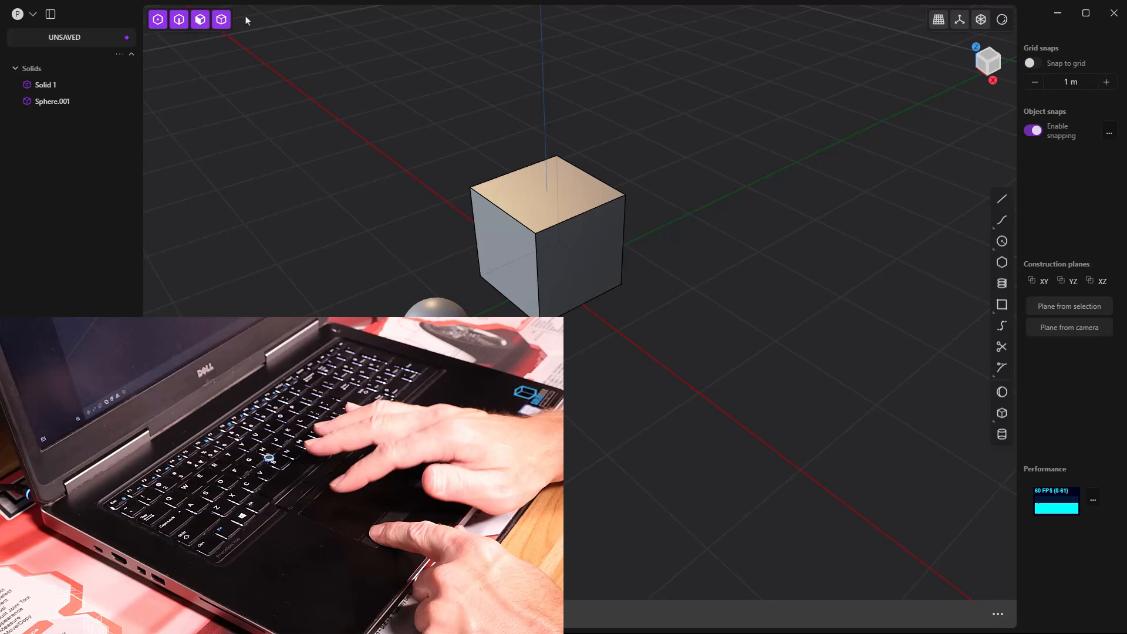
left_click(34, 15)
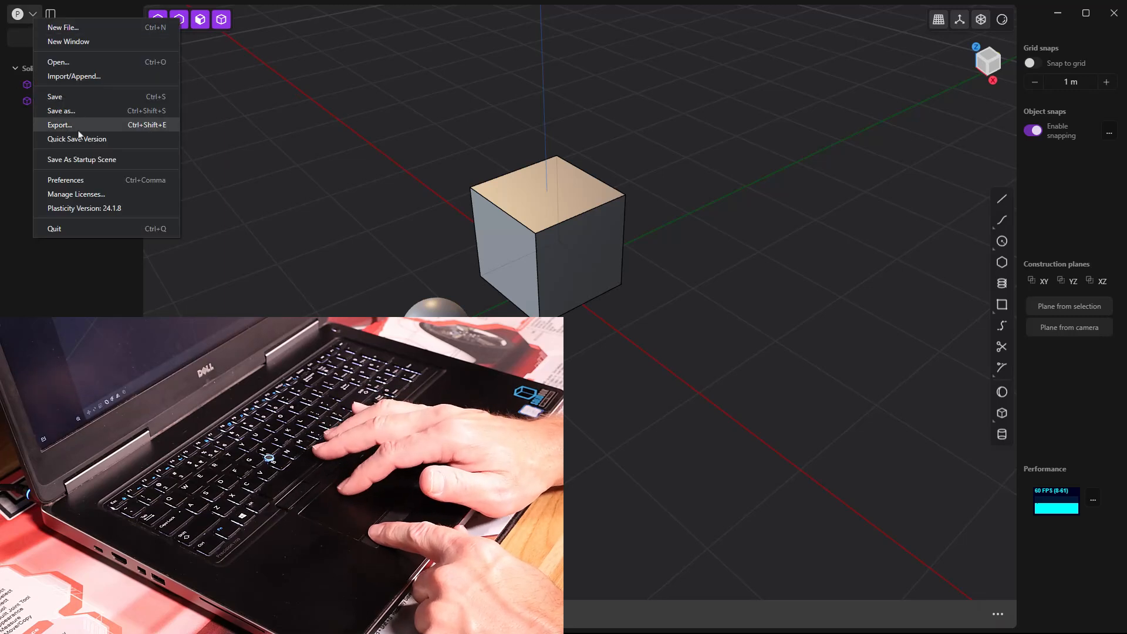
left_click(88, 182)
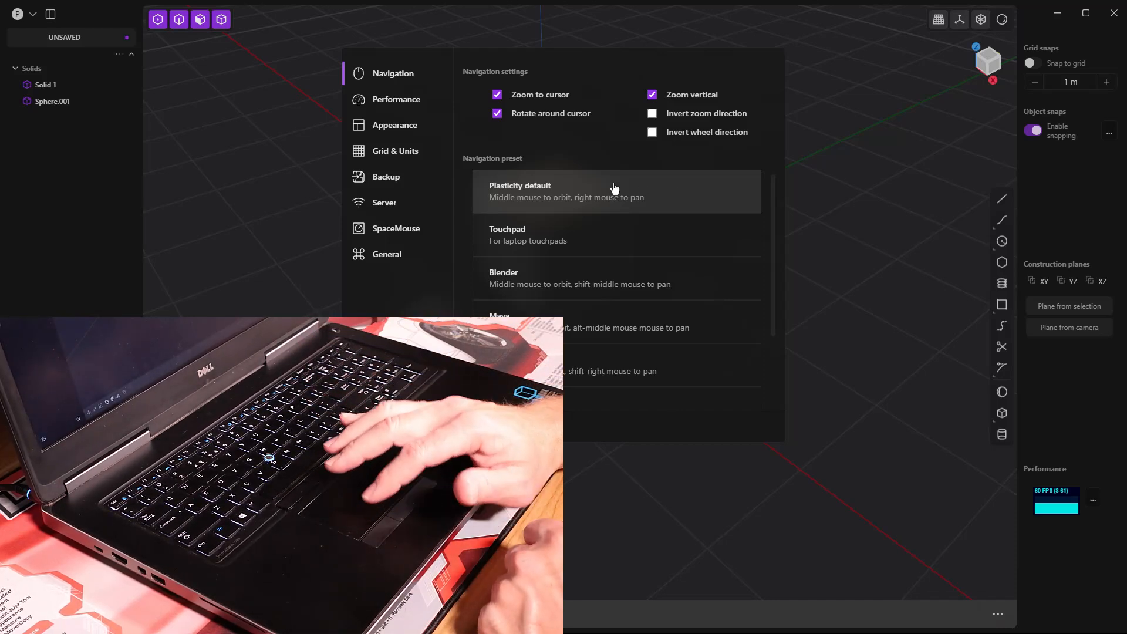
left_click(416, 230)
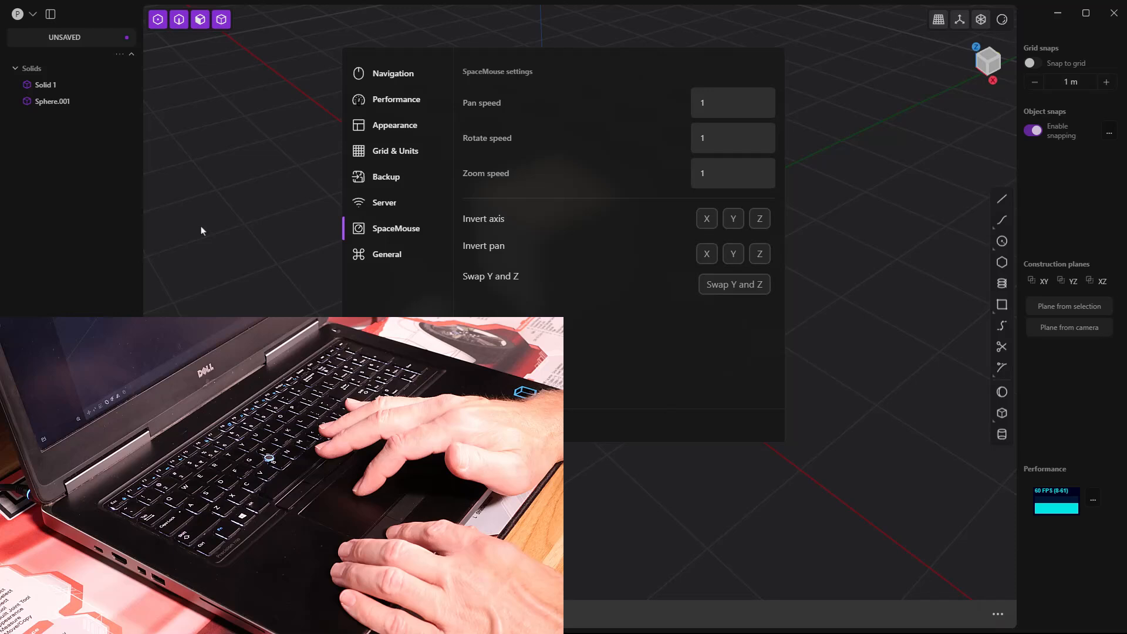
key("Escape")
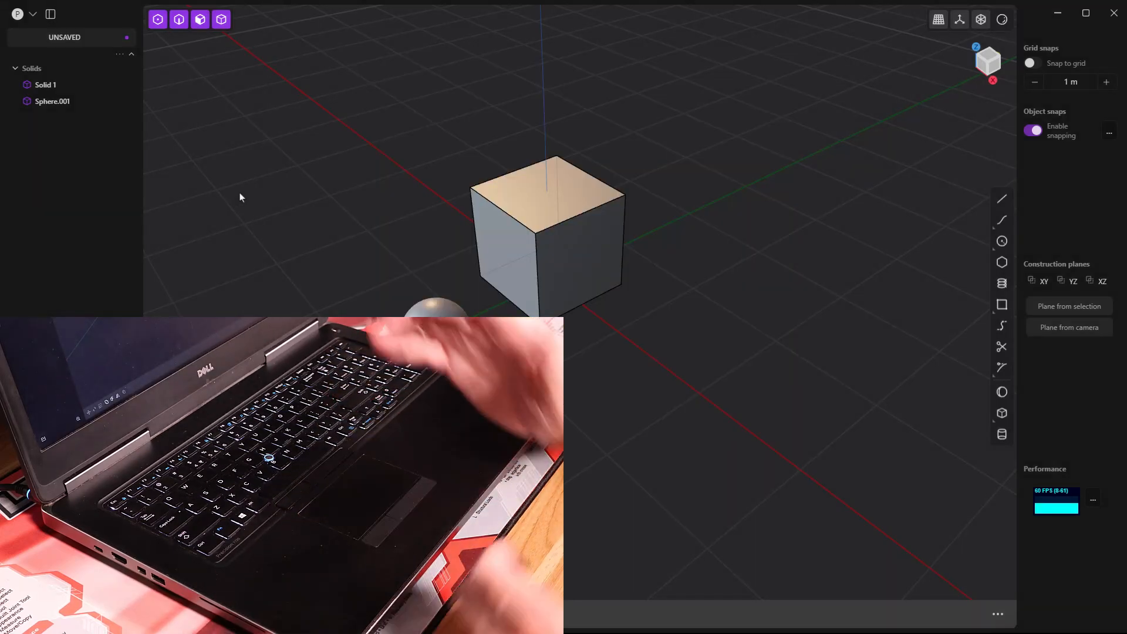